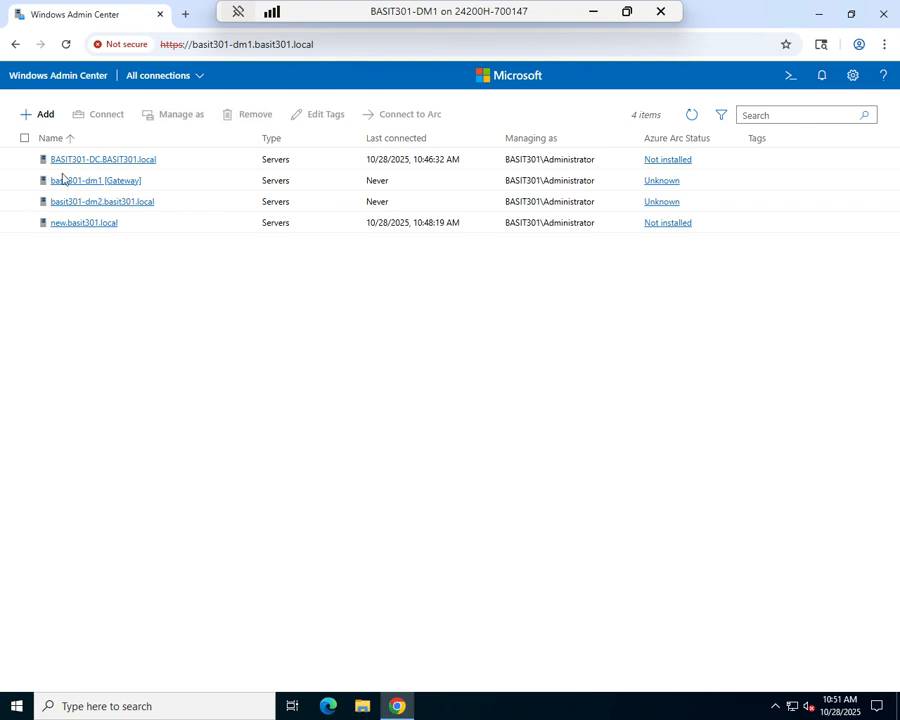
Open the BASIT301-DC.BASIT301.local server overview, then return to the list of all connections.
{"action": "left_click", "coordinate": [125, 162]}
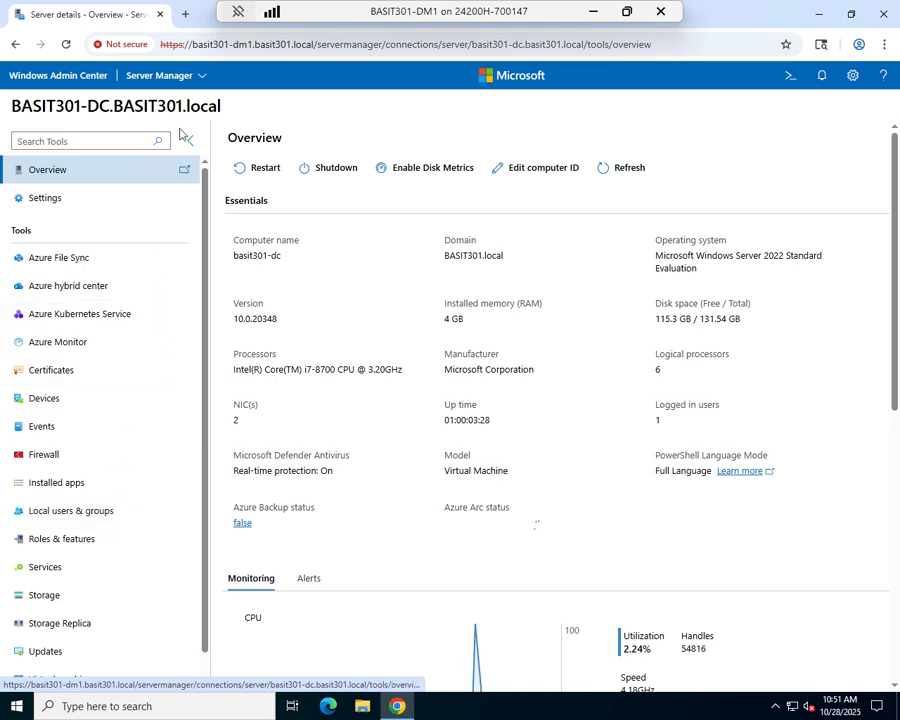
{"action": "left_click", "coordinate": [195, 76]}
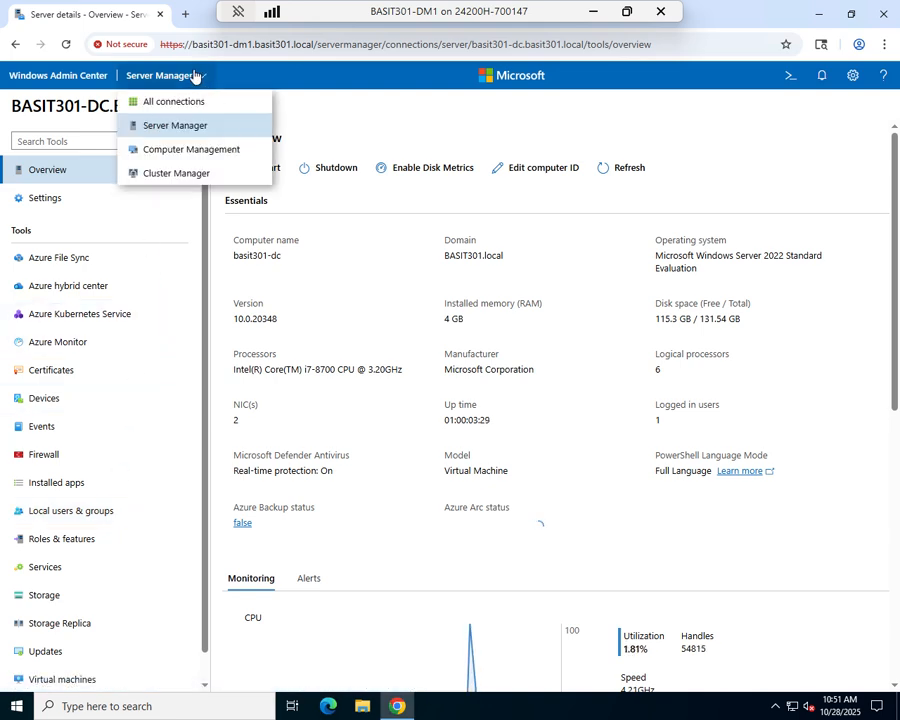
{"action": "left_click", "coordinate": [147, 106]}
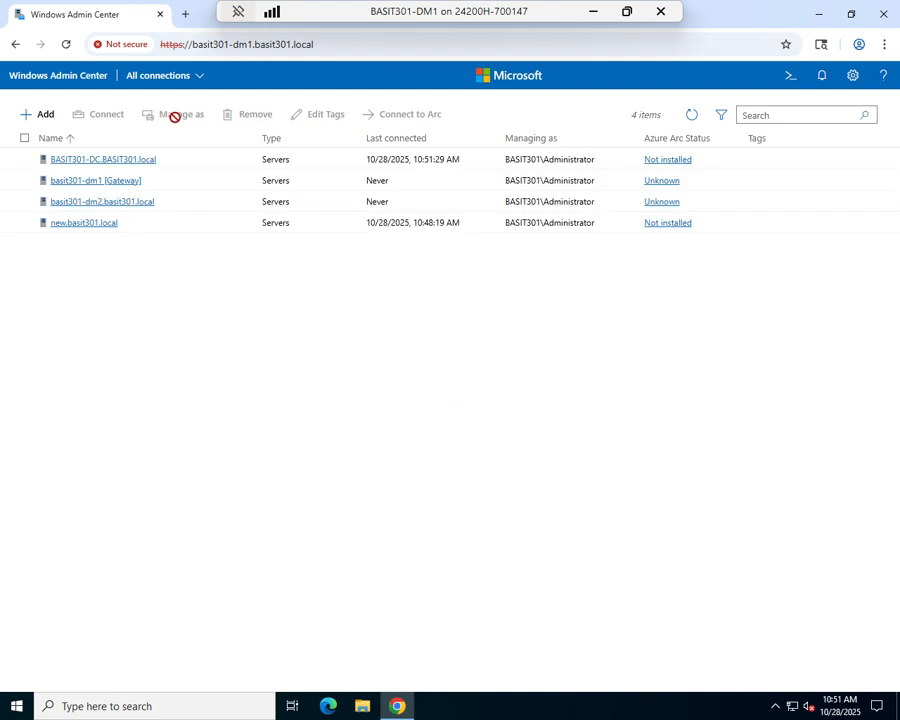
Open the gateway's Extensions settings and review installed extensions, including the Certificates details.
{"action": "left_click", "coordinate": [854, 80]}
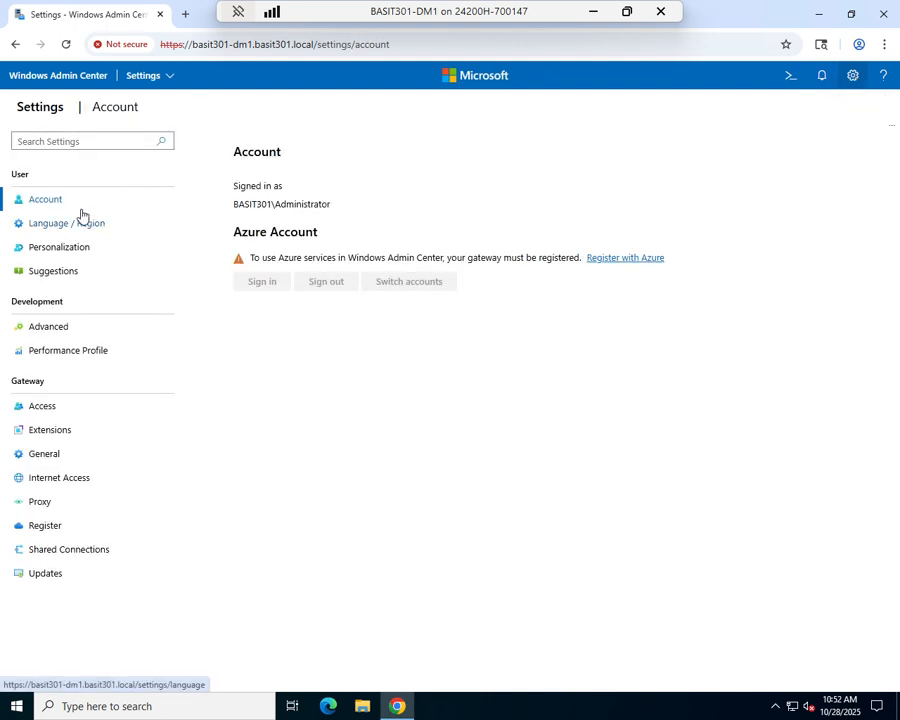
{"action": "left_click", "coordinate": [50, 432]}
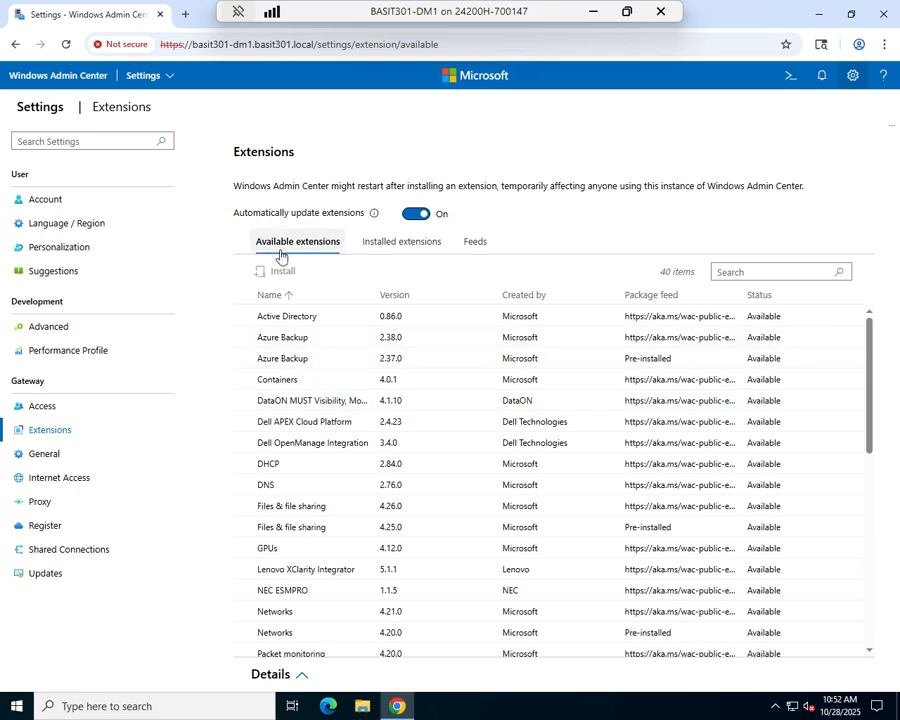
{"action": "left_click", "coordinate": [385, 249]}
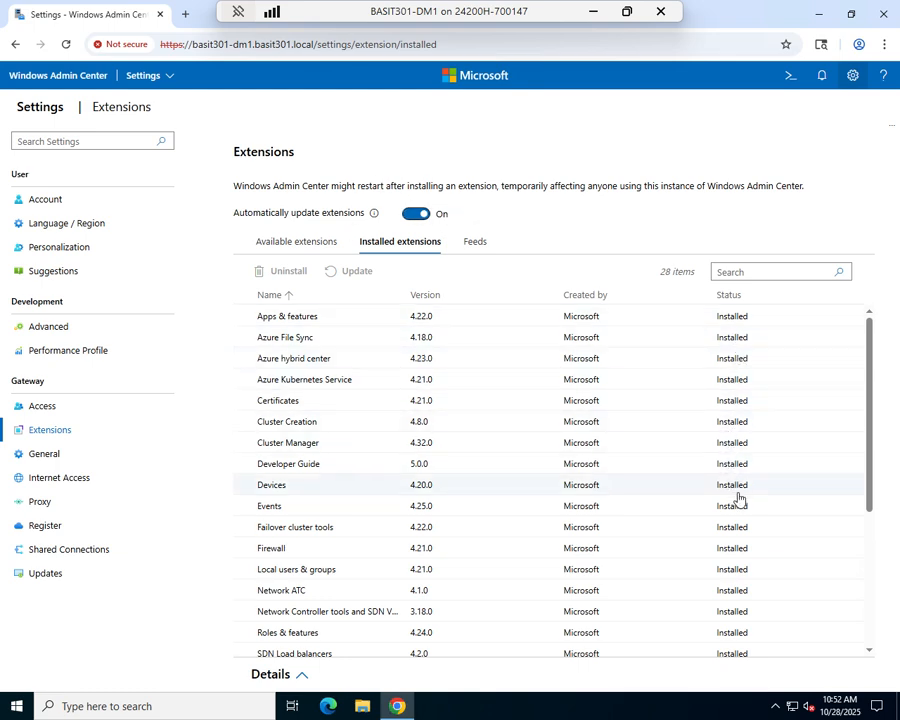
{"action": "left_click", "coordinate": [279, 401]}
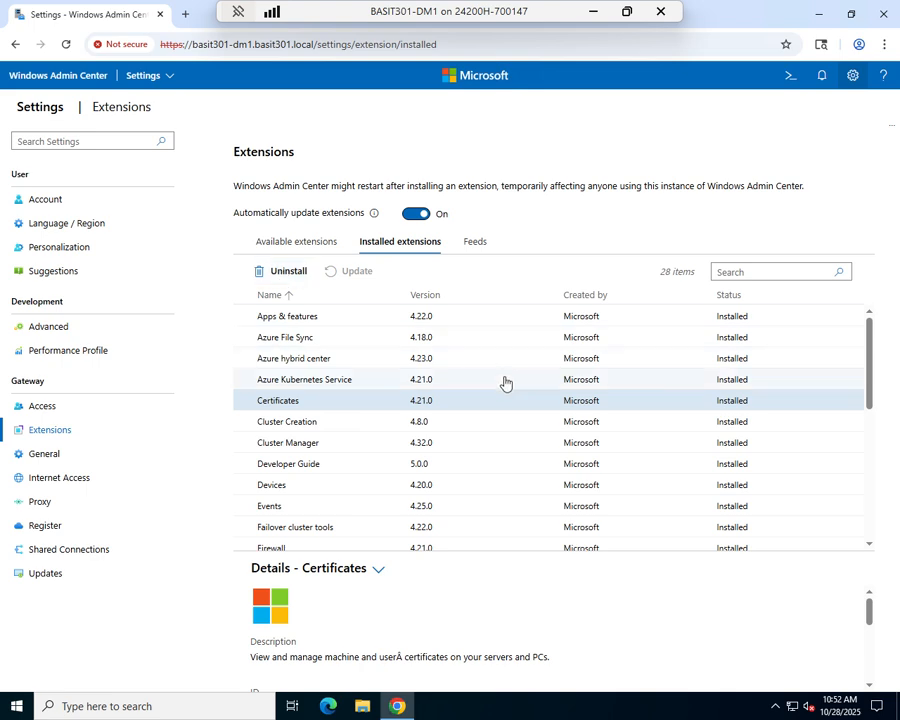
{"action": "left_click", "coordinate": [313, 248]}
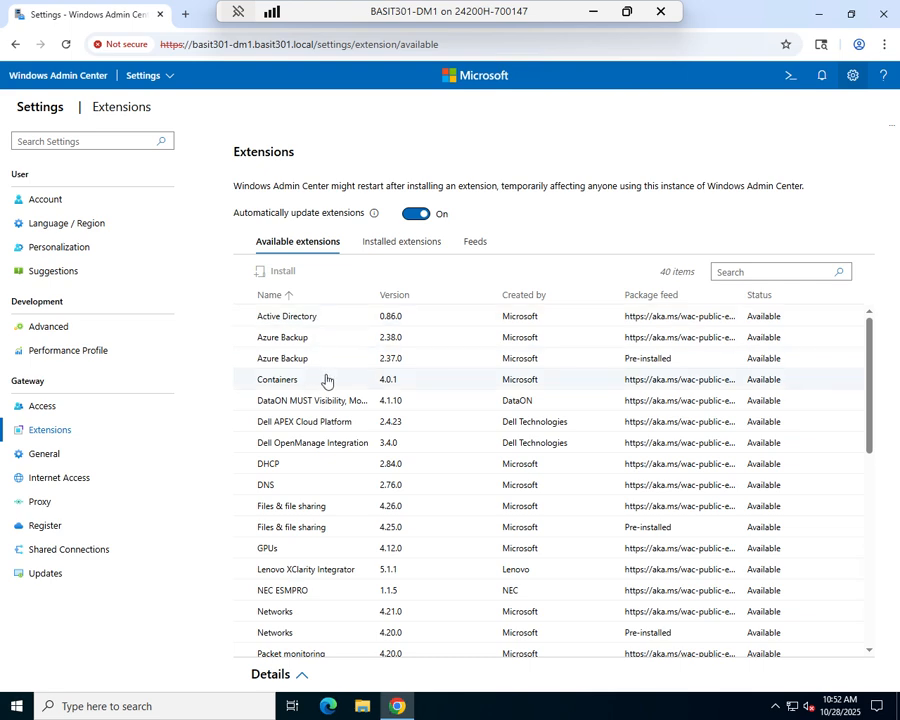
{"action": "scroll", "coordinate": [337, 398], "scroll_direction": "down", "scroll_amount": 1}
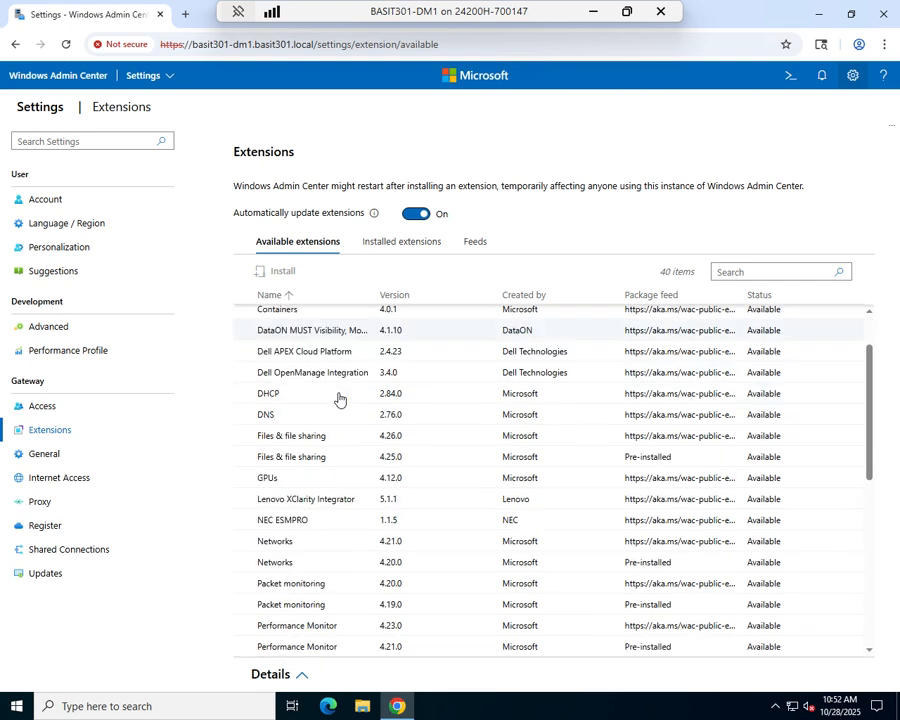
{"action": "scroll", "coordinate": [320, 556], "scroll_direction": "down", "scroll_amount": 1}
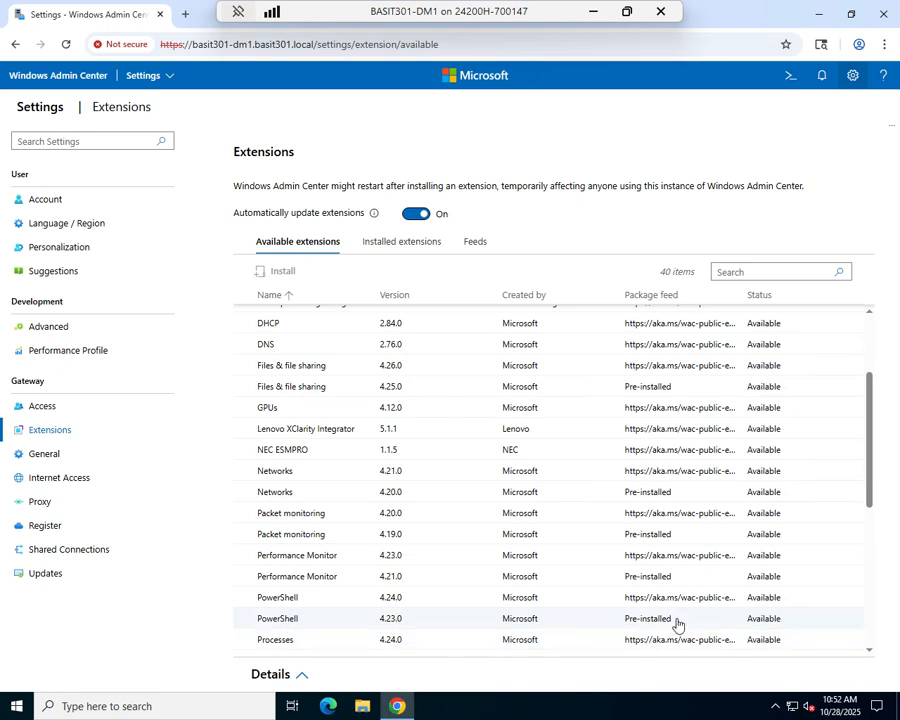
Select the PowerShell 4.24.0 extension and read through its details.
{"action": "left_click", "coordinate": [330, 601]}
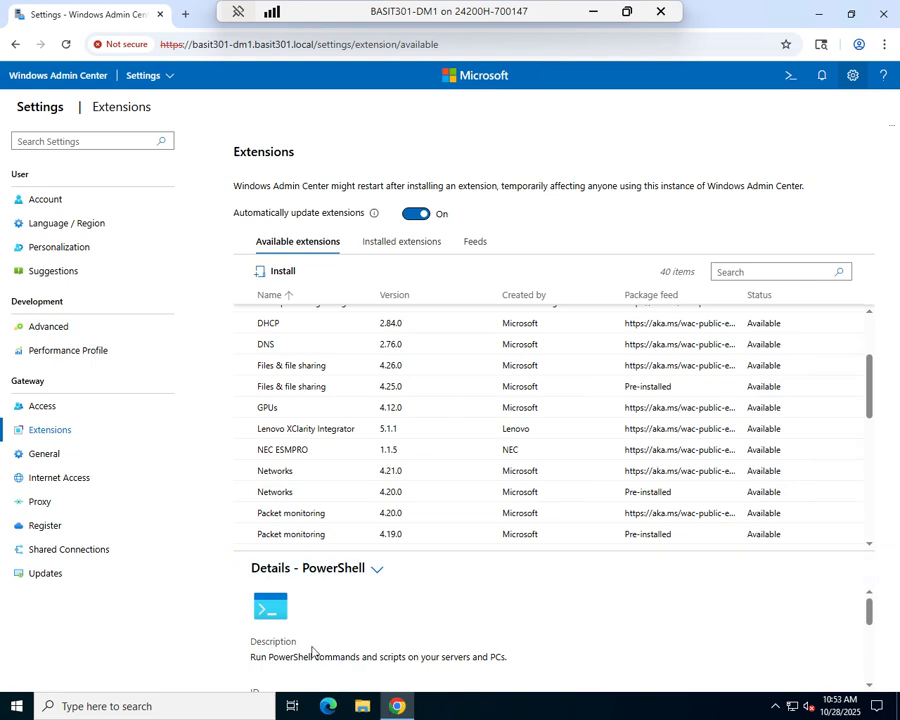
{"action": "scroll", "coordinate": [310, 652], "scroll_direction": "down", "scroll_amount": 3}
{"action": "scroll", "coordinate": [310, 652], "scroll_direction": "up", "scroll_amount": 3}
{"action": "scroll", "coordinate": [310, 652], "scroll_direction": "down", "scroll_amount": 2}
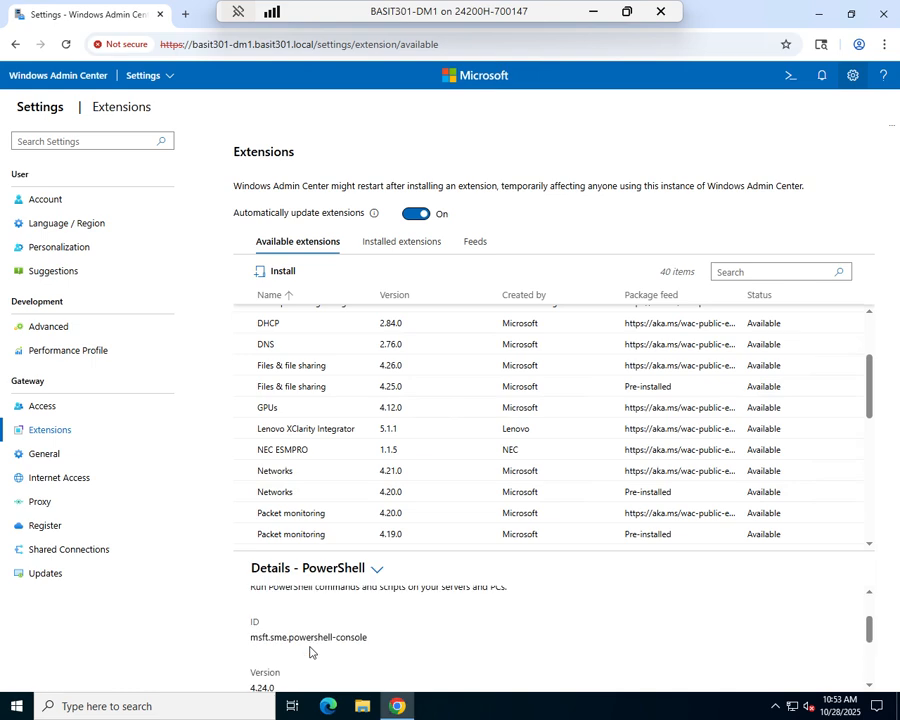
{"action": "scroll", "coordinate": [310, 652], "scroll_direction": "down", "scroll_amount": 2}
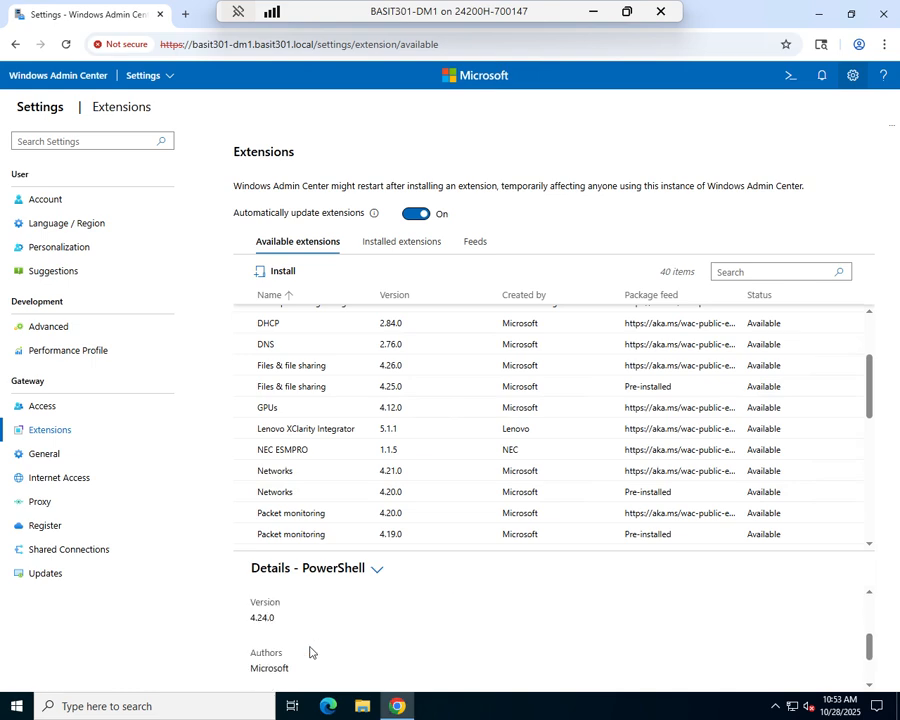
{"action": "scroll", "coordinate": [310, 652], "scroll_direction": "up", "scroll_amount": 4}
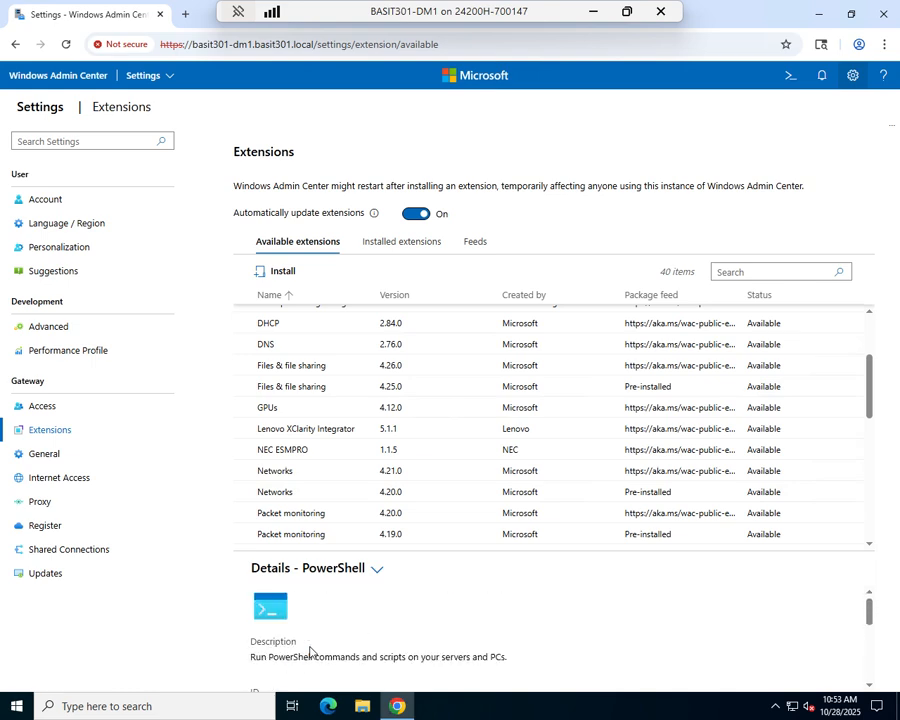
Install the PowerShell extension and follow its progress under the Active and Info notifications.
{"action": "left_click", "coordinate": [277, 272]}
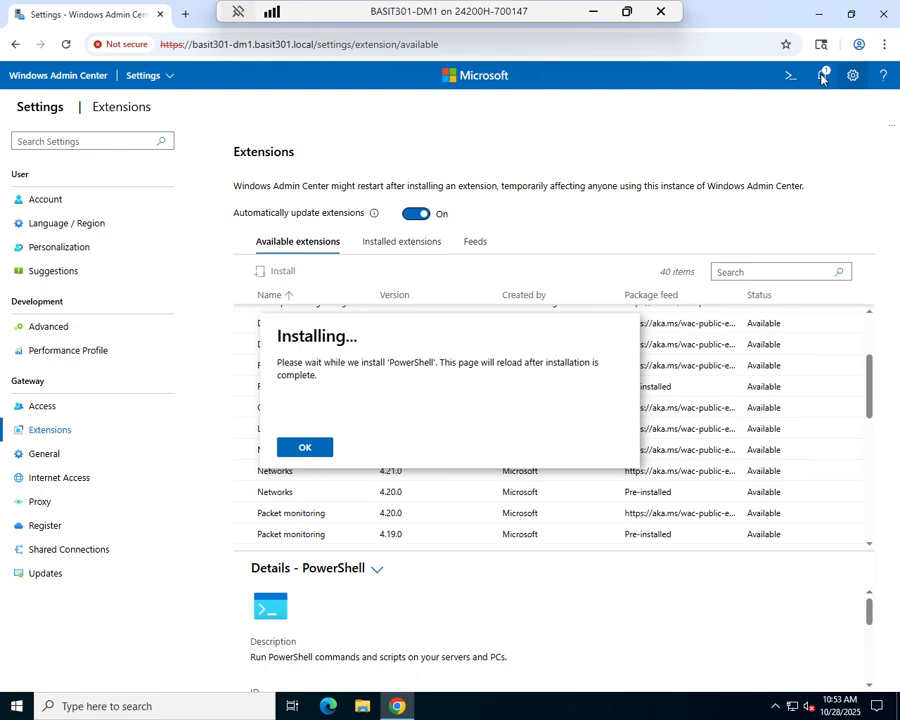
{"action": "left_click", "coordinate": [304, 450]}
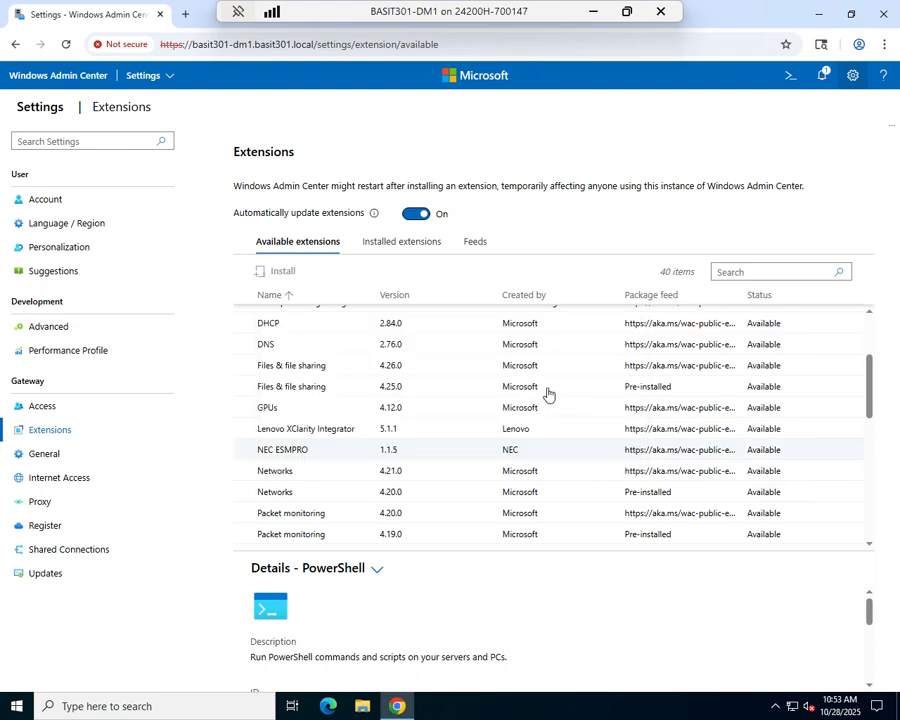
{"action": "left_click", "coordinate": [825, 80]}
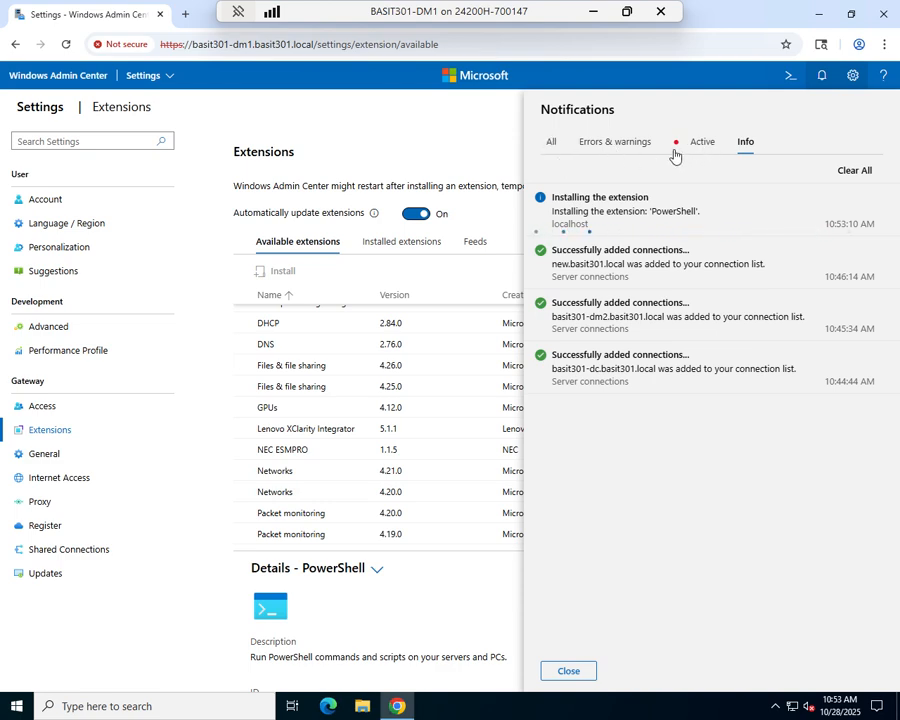
{"action": "left_click", "coordinate": [705, 149]}
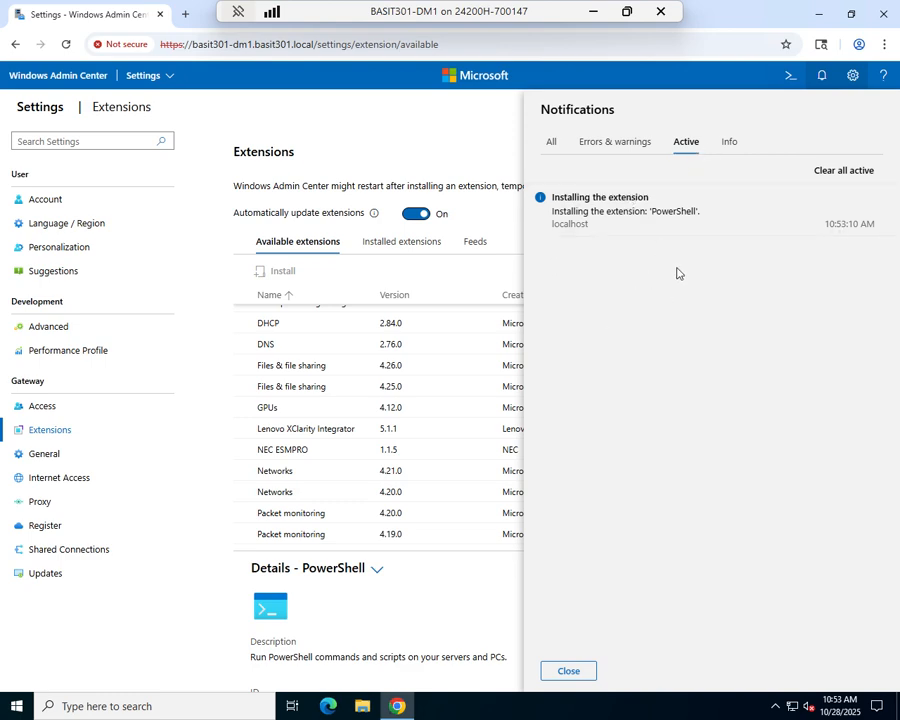
{"action": "left_click", "coordinate": [730, 141]}
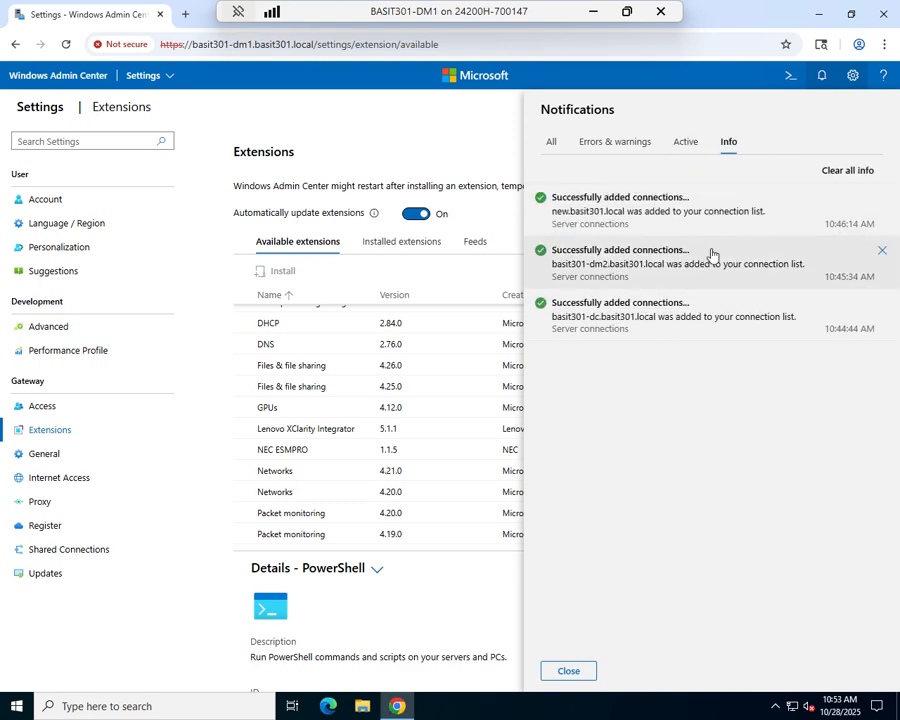
{"action": "left_click", "coordinate": [690, 149]}
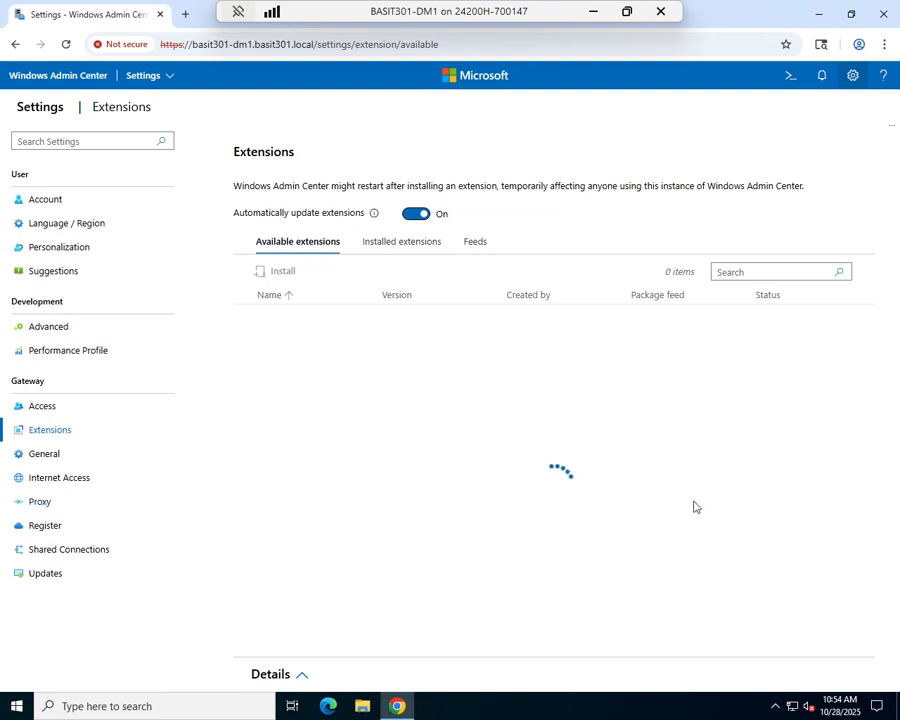
Connect to BASIT301-DC.BASIT301.local from the server list and start its PowerShell console.
{"action": "left_click", "coordinate": [150, 80]}
{"action": "left_click", "coordinate": [151, 130]}
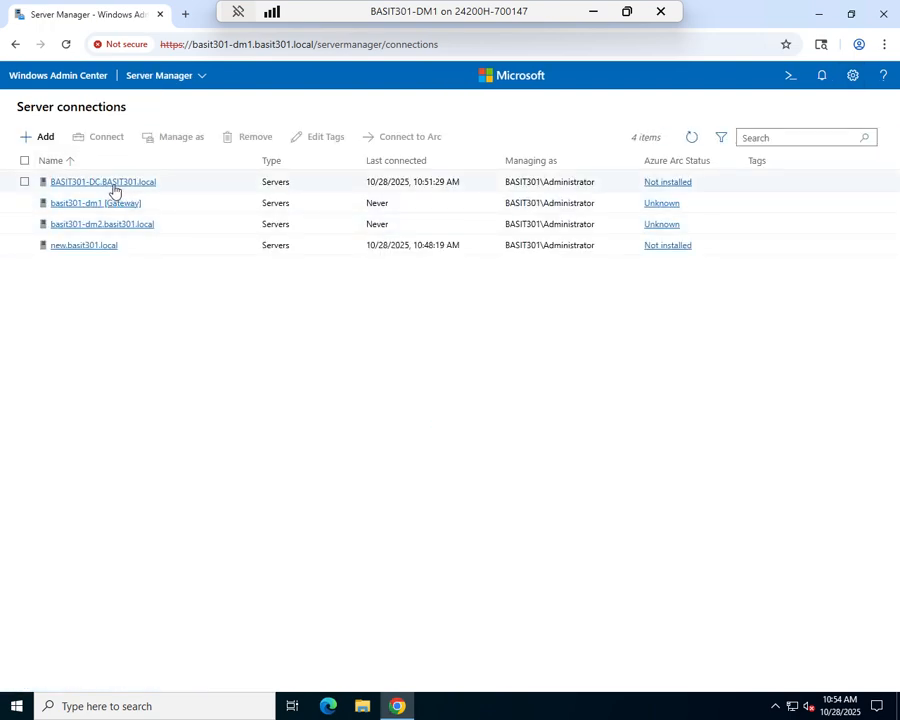
{"action": "left_click", "coordinate": [113, 185]}
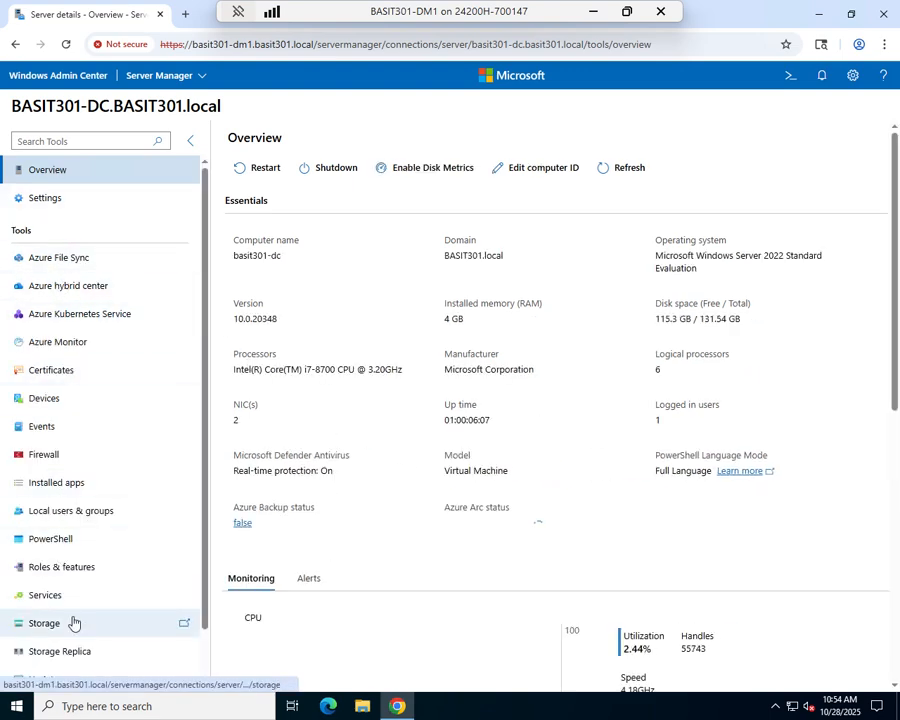
{"action": "left_click", "coordinate": [52, 539]}
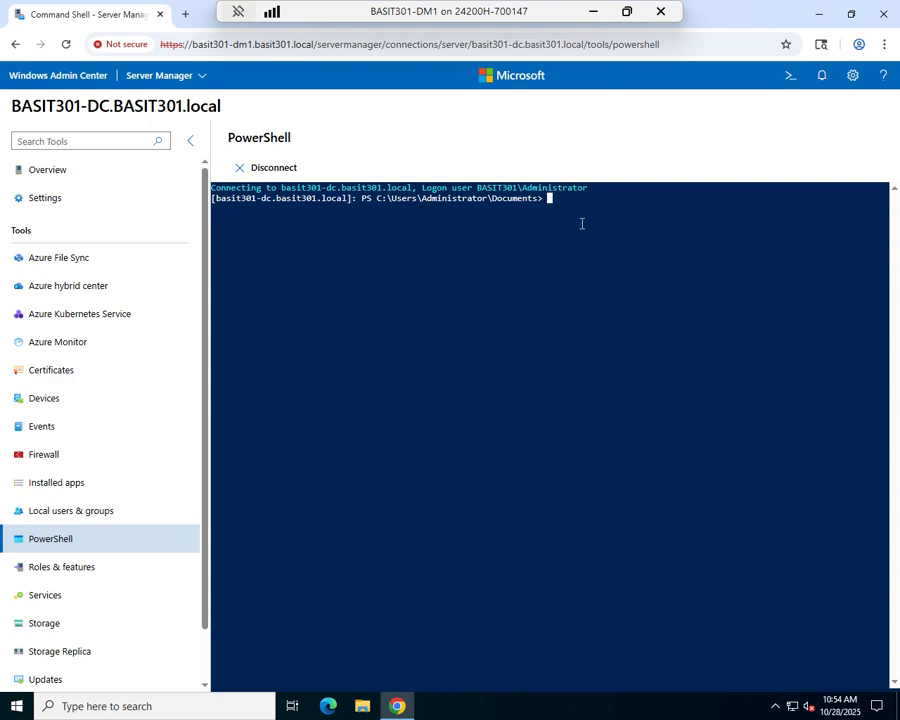
Run get-childitem to list the current folder's contents.
{"action": "type", "text": "-chidl"}
{"action": "key", "text": "BackSpace"}
{"action": "key", "text": "BackSpace"}
{"action": "type", "text": "ditem"}
{"action": "key", "text": "Return"}
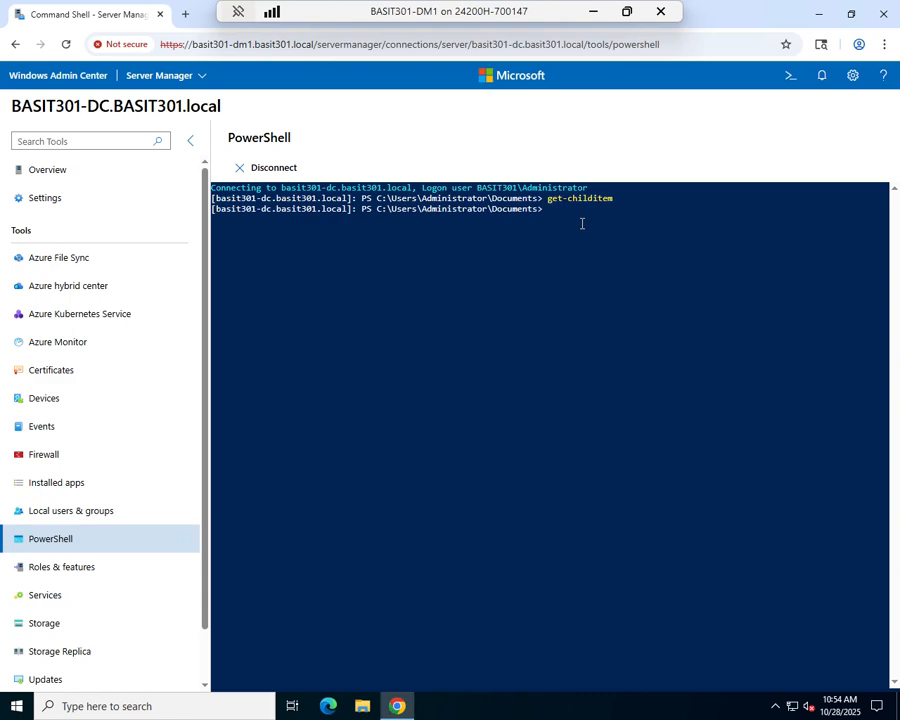
Switch to C:\ with set-location, list it with get-childitem, then exit the session.
{"action": "type", "text": "set-location c:\\"}
{"action": "key", "text": "Return"}
{"action": "type", "text": "get-childitem"}
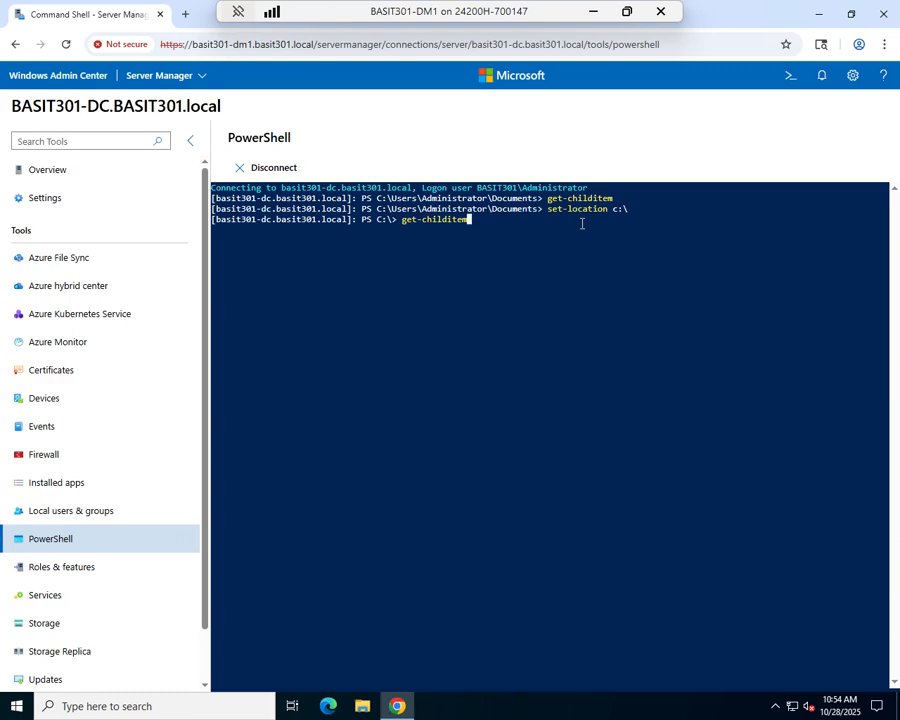
{"action": "key", "text": "Return"}
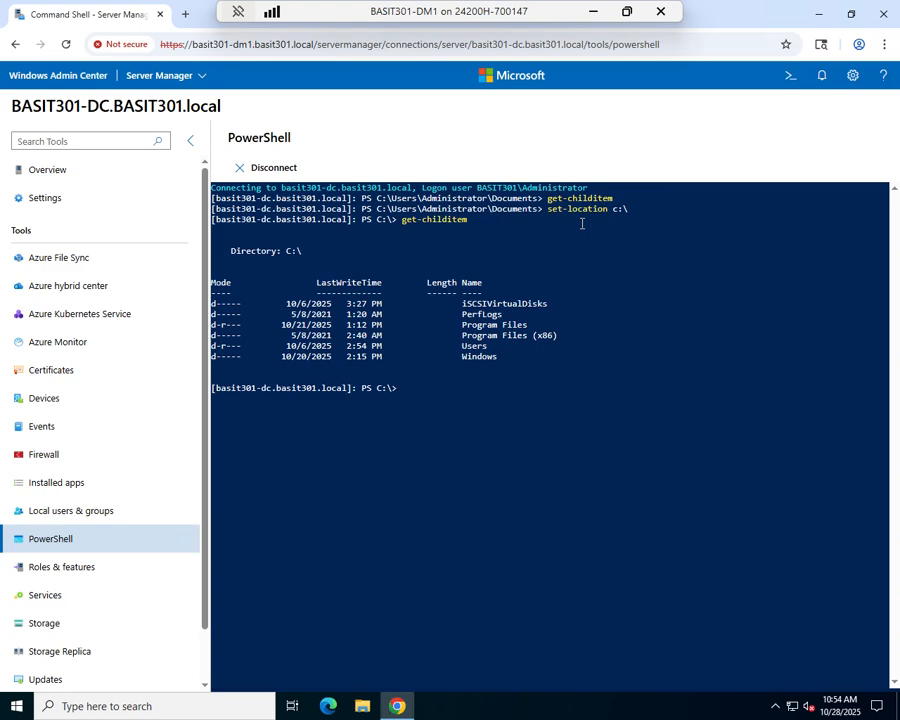
{"action": "type", "text": "exit"}
{"action": "key", "text": "Return"}
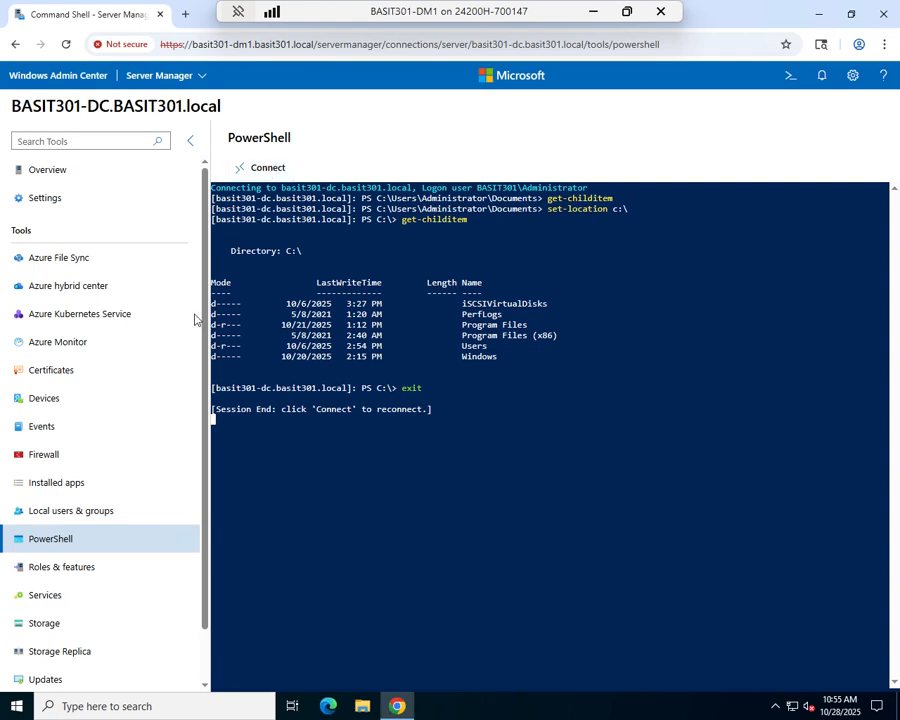
View the server's installed apps, then go back to the server connections list.
{"action": "left_click", "coordinate": [55, 485]}
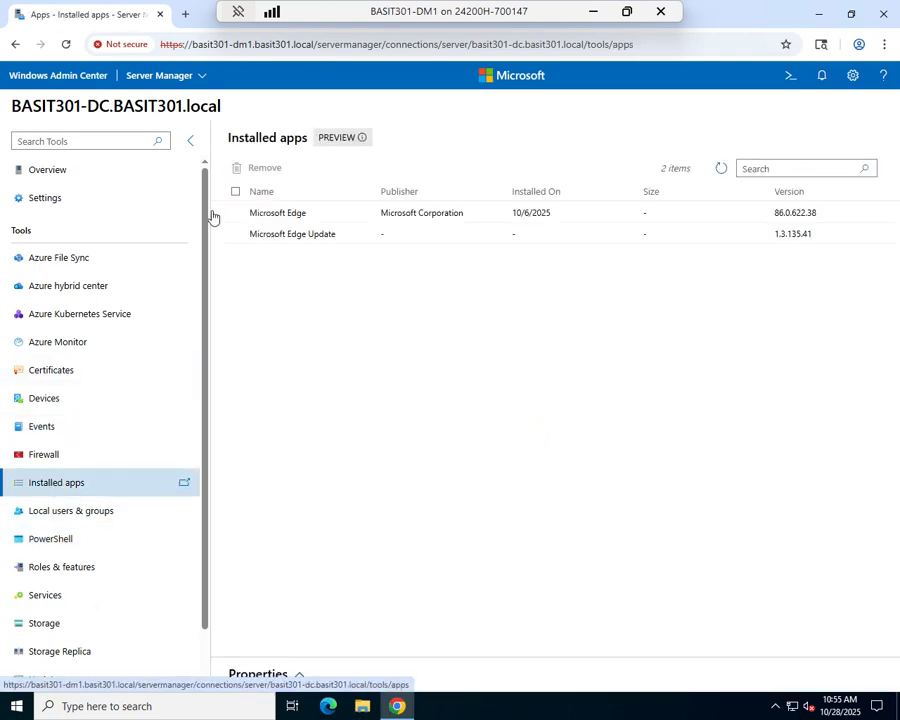
{"action": "left_click", "coordinate": [200, 77]}
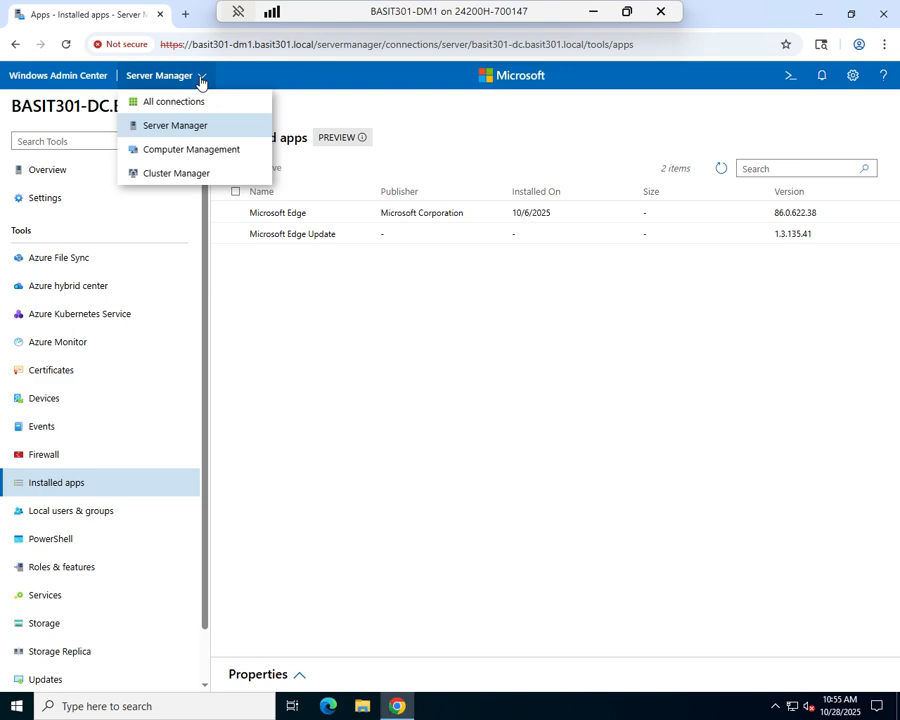
{"action": "left_click", "coordinate": [146, 127]}
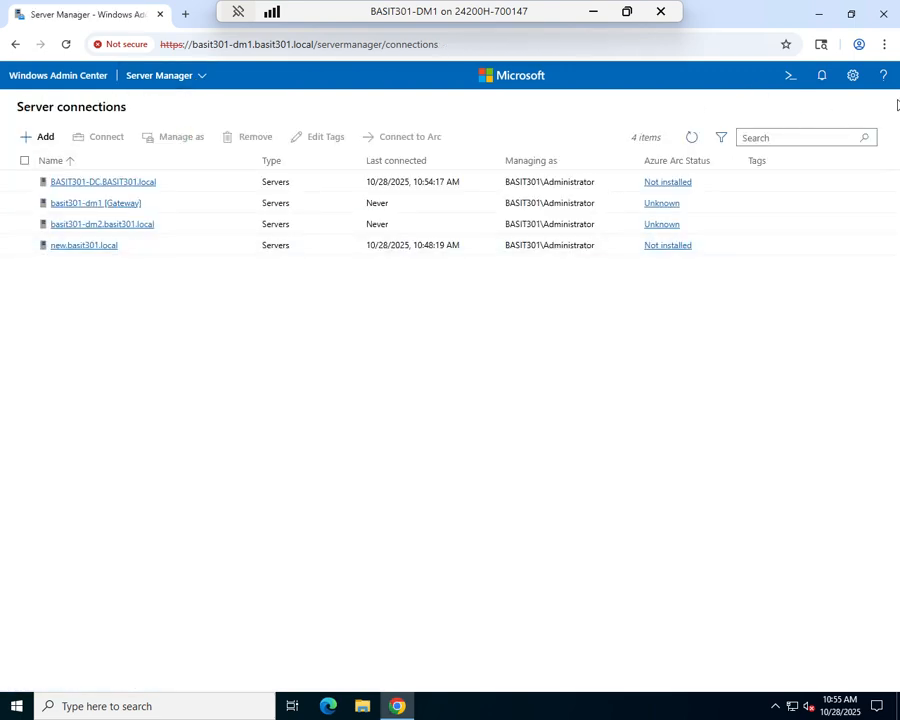
Open the gateway's Extensions settings and scroll the 38 available extensions to VM Conversion (Preview).
{"action": "left_click", "coordinate": [851, 76]}
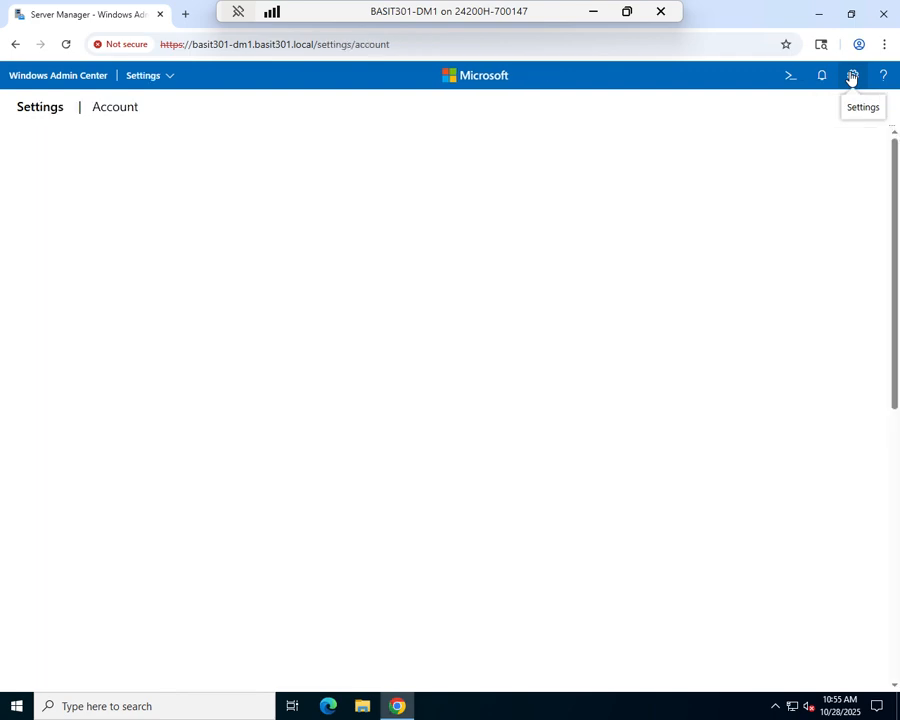
{"action": "left_click", "coordinate": [68, 432]}
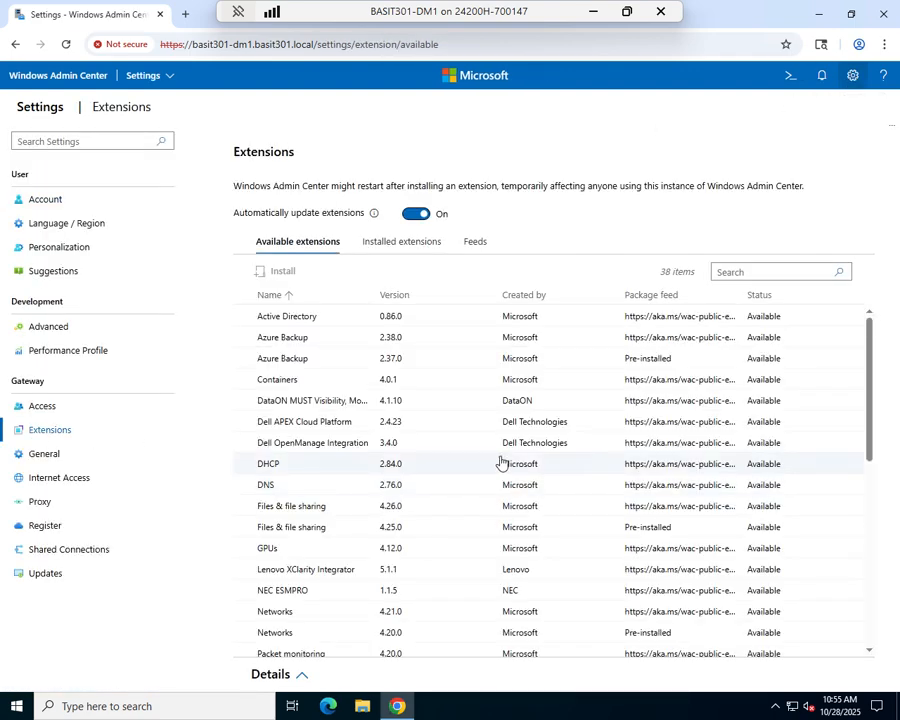
{"action": "scroll", "coordinate": [345, 373], "scroll_direction": "down", "scroll_amount": 2}
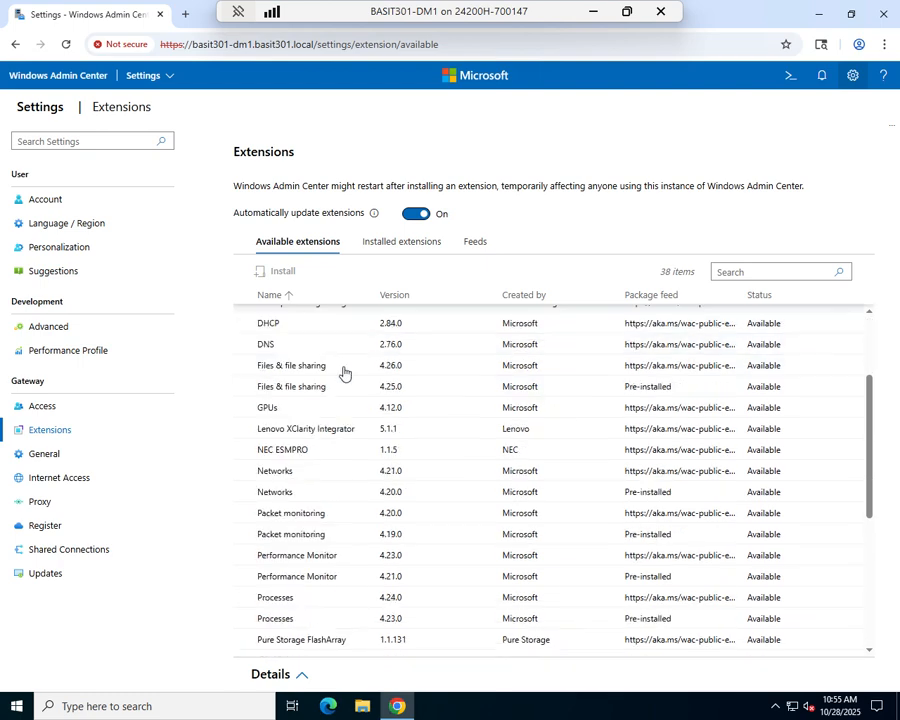
{"action": "scroll", "coordinate": [345, 373], "scroll_direction": "down", "scroll_amount": 3}
{"action": "scroll", "coordinate": [343, 373], "scroll_direction": "down", "scroll_amount": 2}
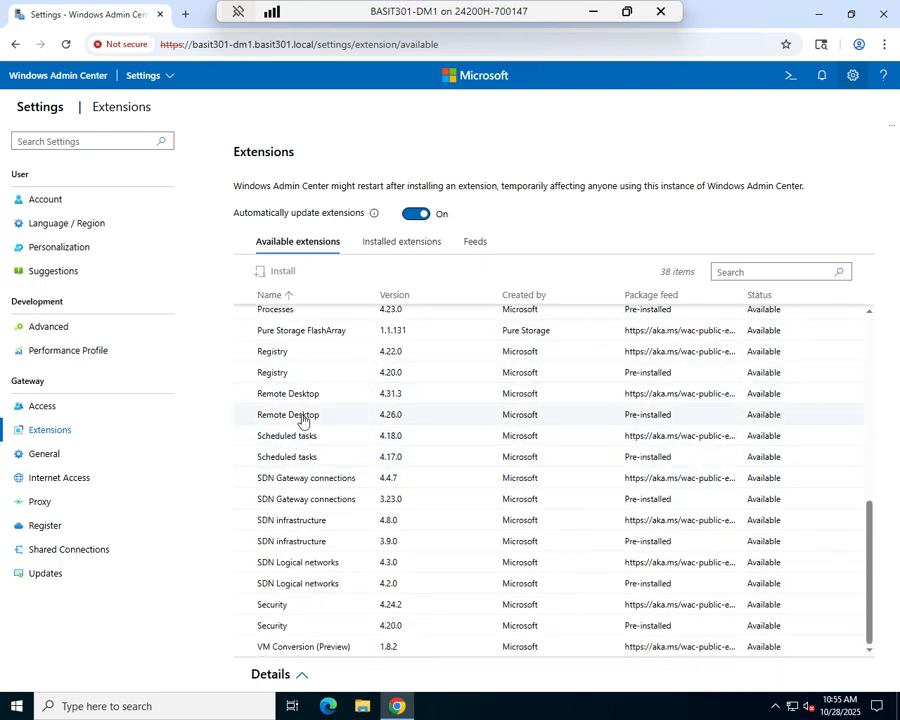
Install the Remote Desktop extension, version 4.31.3.
{"action": "left_click", "coordinate": [303, 416]}
{"action": "left_click", "coordinate": [304, 396]}
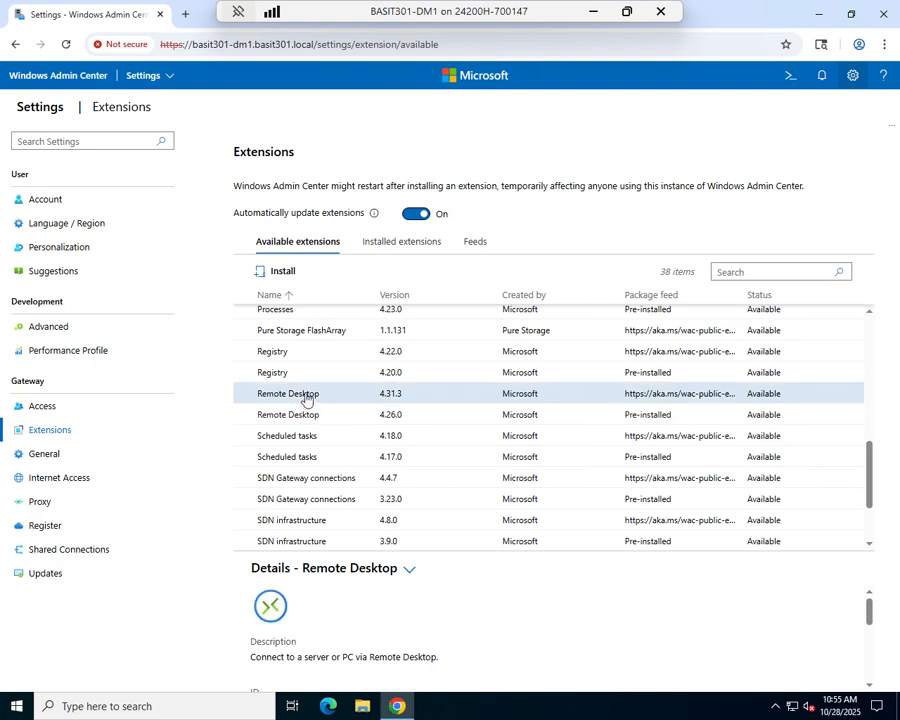
{"action": "left_click", "coordinate": [280, 272]}
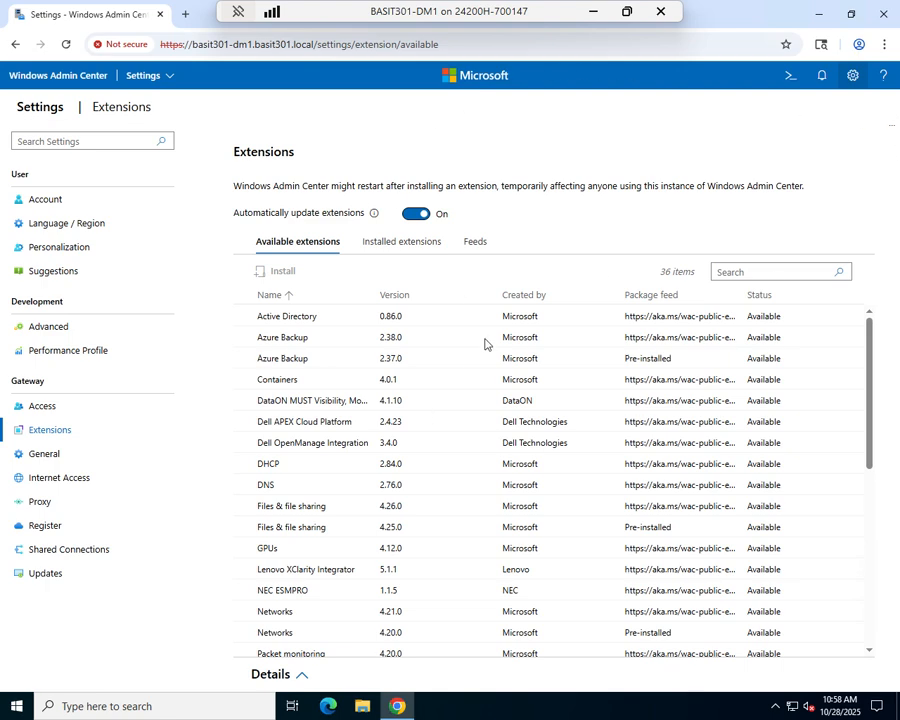
Check the 30 installed extensions, then return to the server connections list.
{"action": "left_click", "coordinate": [396, 246]}
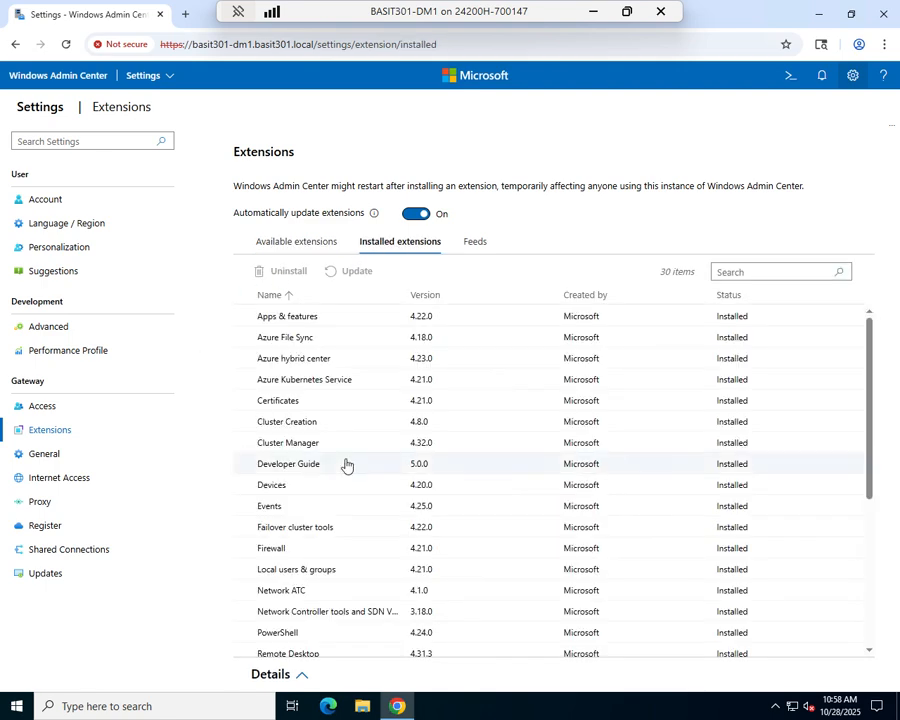
{"action": "scroll", "coordinate": [346, 465], "scroll_direction": "down", "scroll_amount": 3}
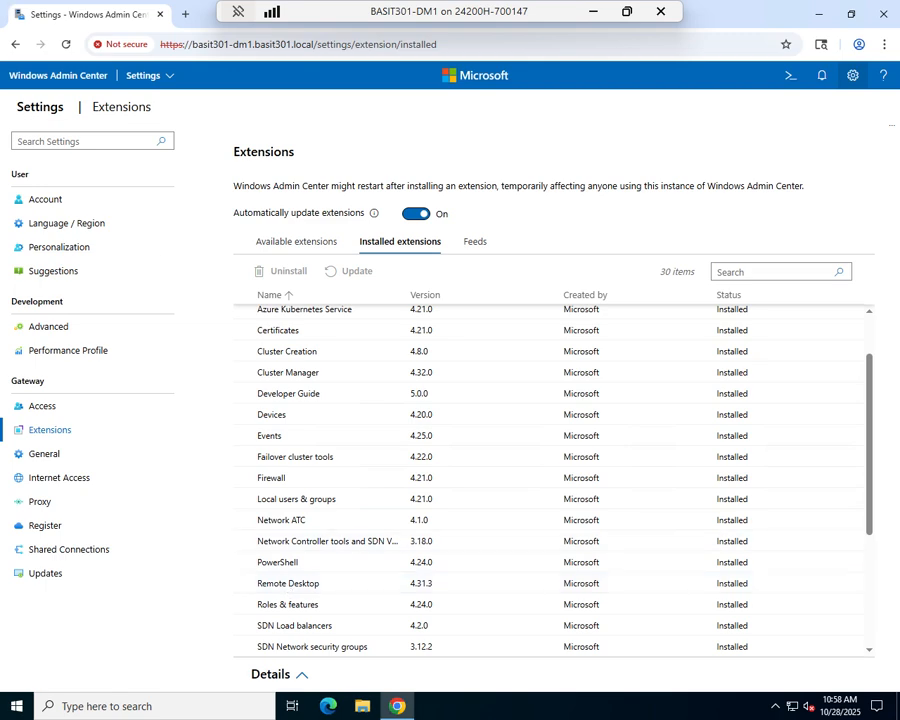
{"action": "left_click", "coordinate": [155, 80]}
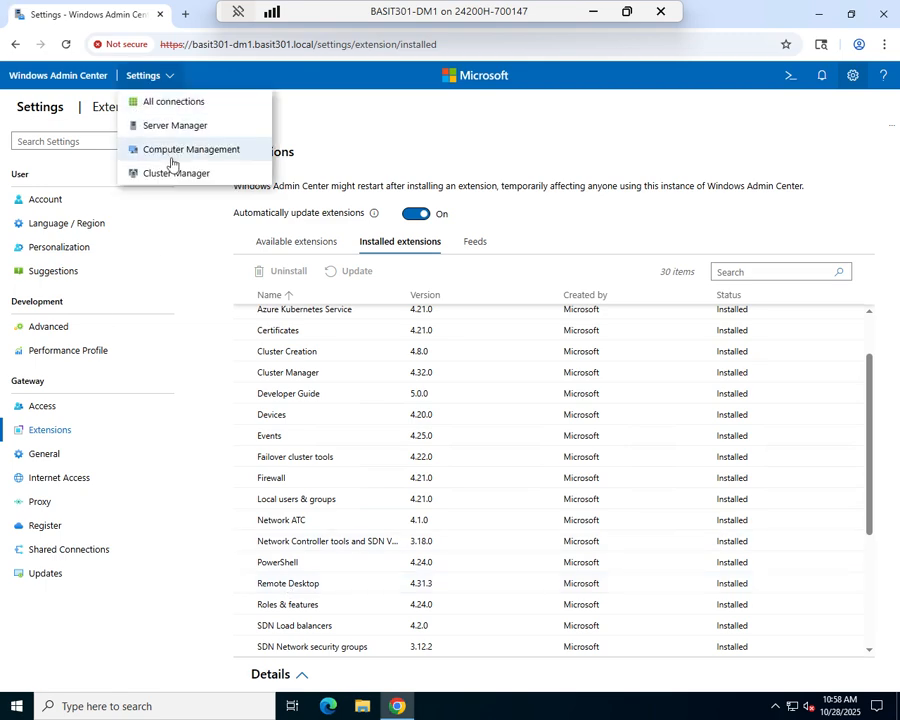
{"action": "left_click", "coordinate": [173, 136]}
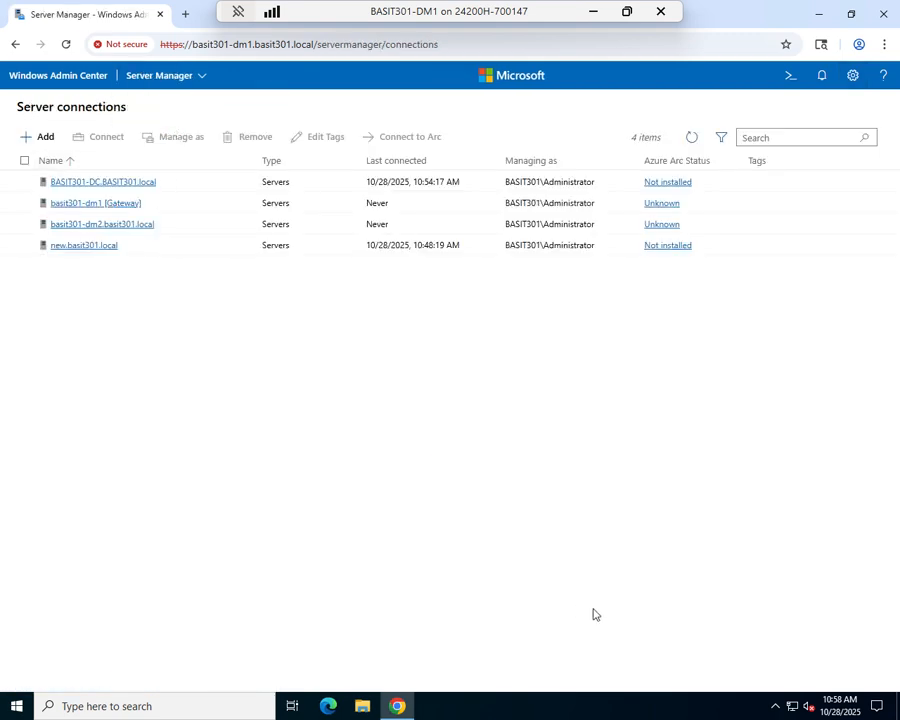
Open Remote Desktop on new.basit301.local, enter the administrator password, accept the certificate and connect.
{"action": "left_click", "coordinate": [84, 247]}
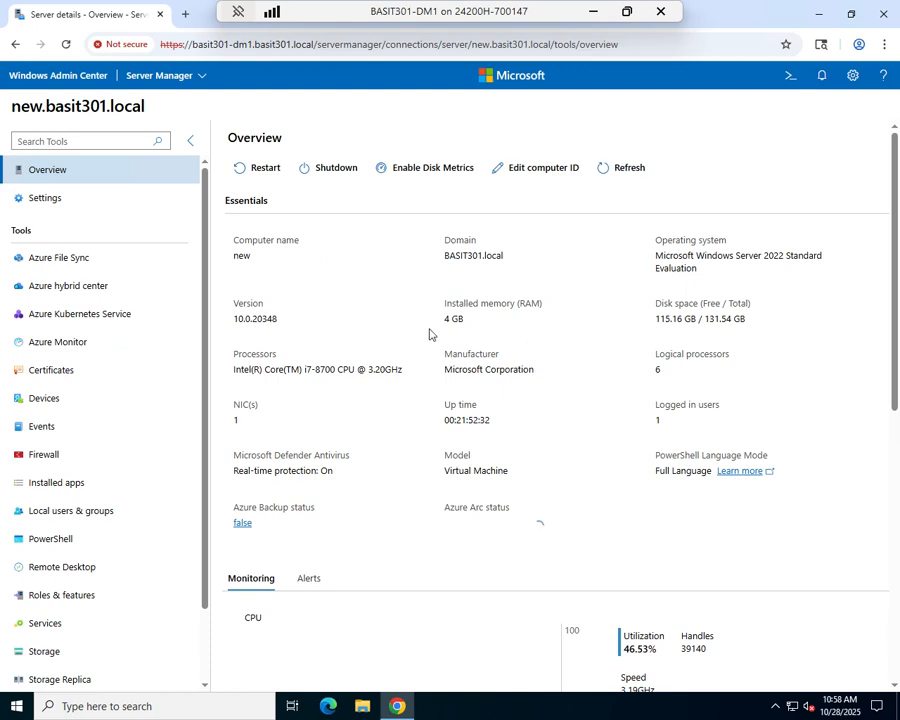
{"action": "left_click", "coordinate": [57, 577]}
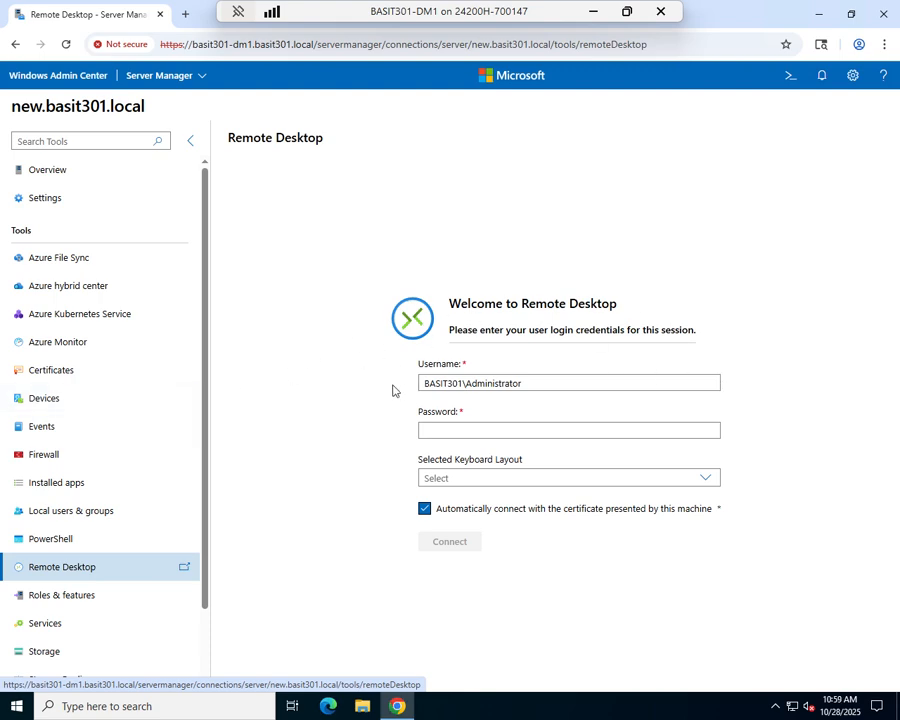
{"action": "left_click", "coordinate": [479, 432]}
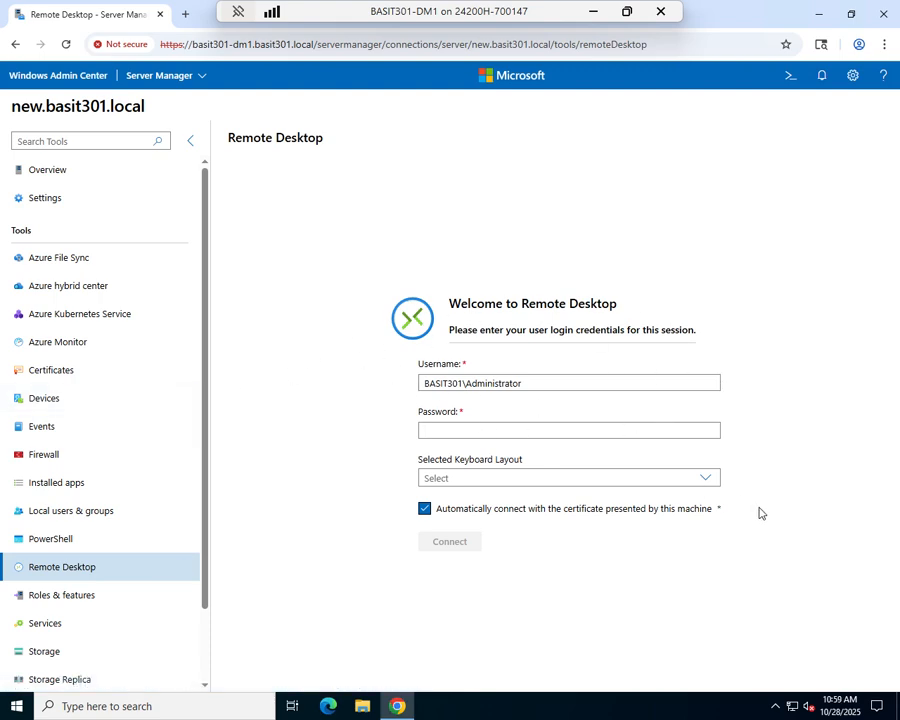
{"action": "type", "text": "P"}
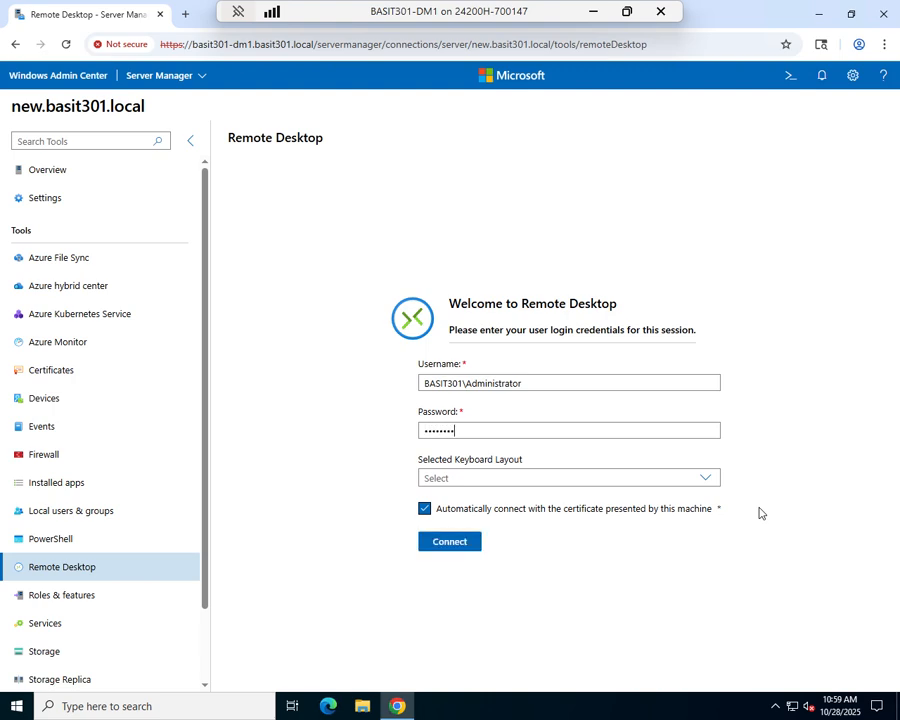
{"action": "left_click", "coordinate": [704, 479]}
{"action": "left_click", "coordinate": [704, 479]}
{"action": "left_click", "coordinate": [424, 508]}
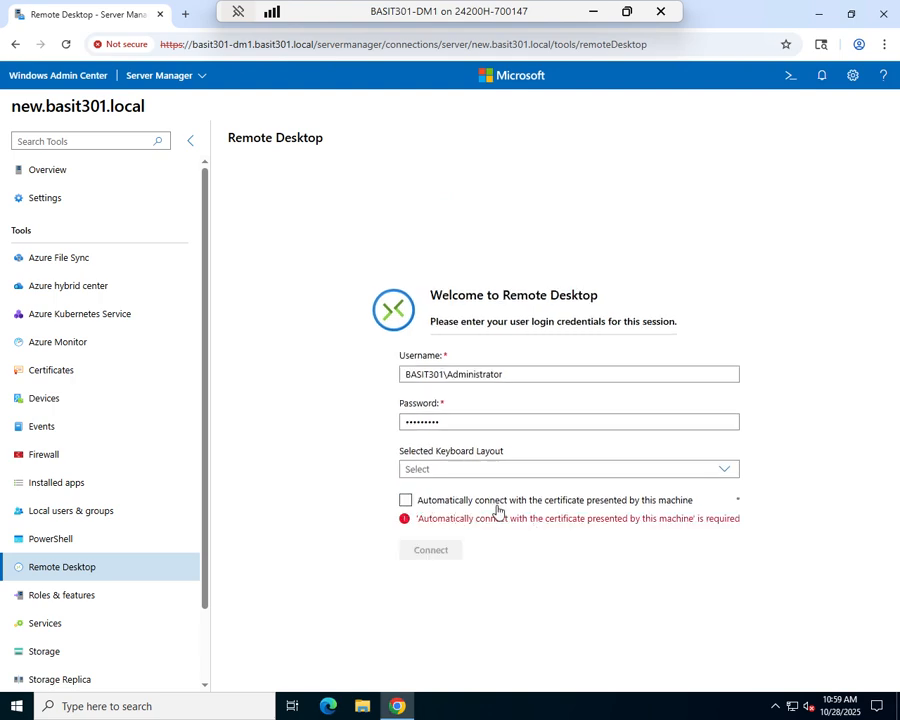
{"action": "left_click", "coordinate": [405, 501]}
{"action": "left_click", "coordinate": [418, 588]}
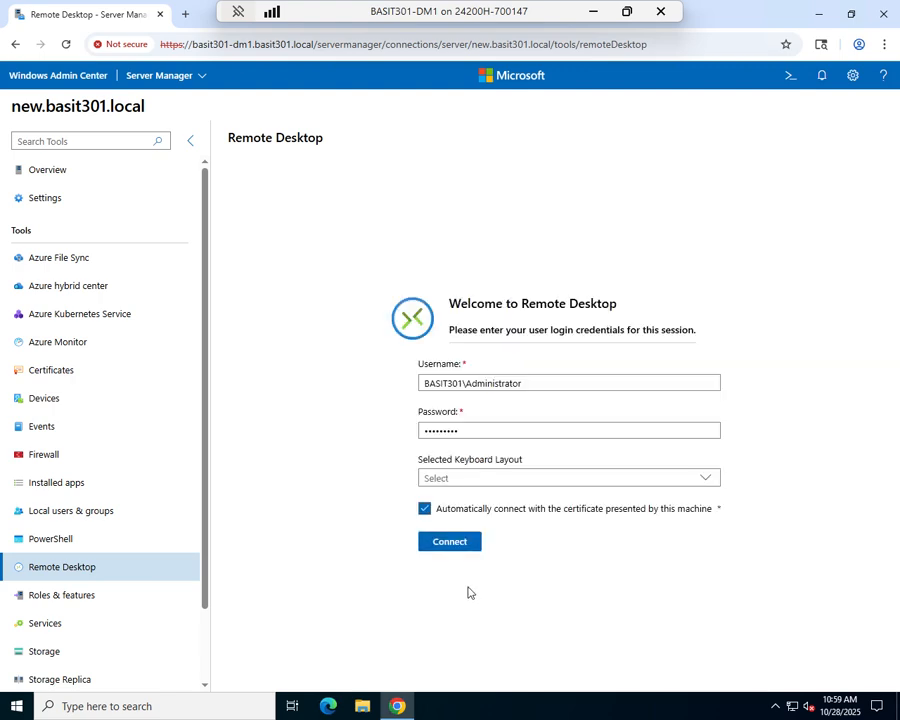
{"action": "left_click", "coordinate": [443, 543]}
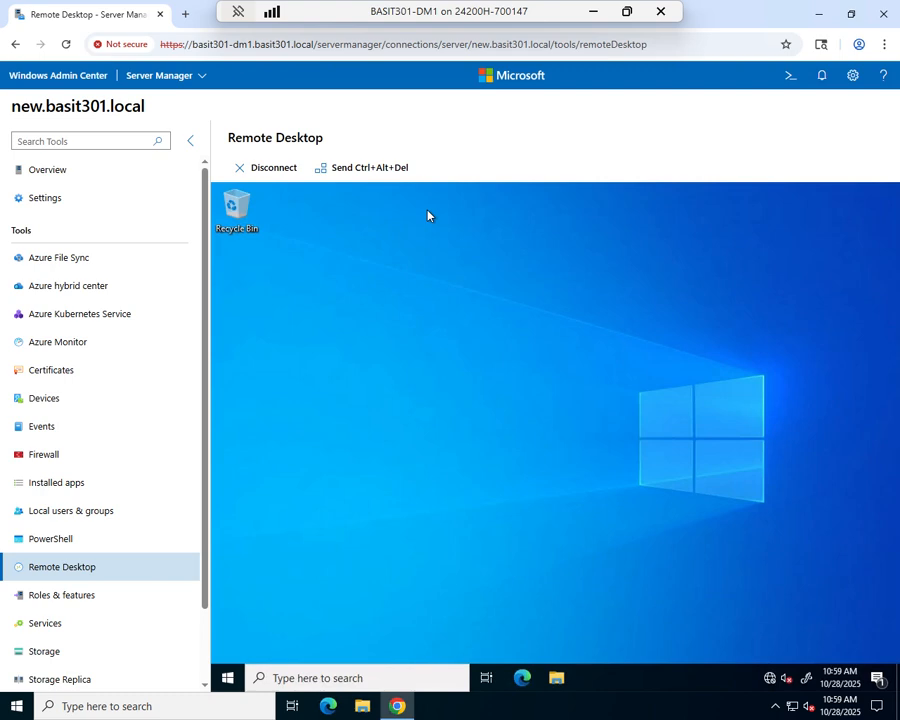
Launch Server Manager from the remote Start menu, then disconnect the Remote Desktop session.
{"action": "left_click", "coordinate": [228, 678]}
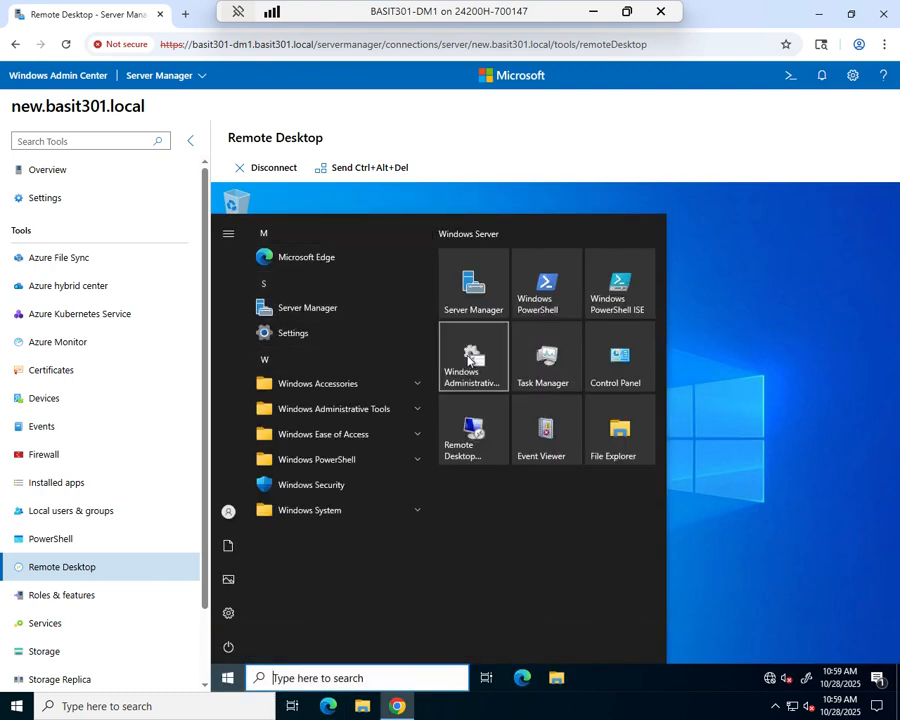
{"action": "left_click", "coordinate": [471, 291]}
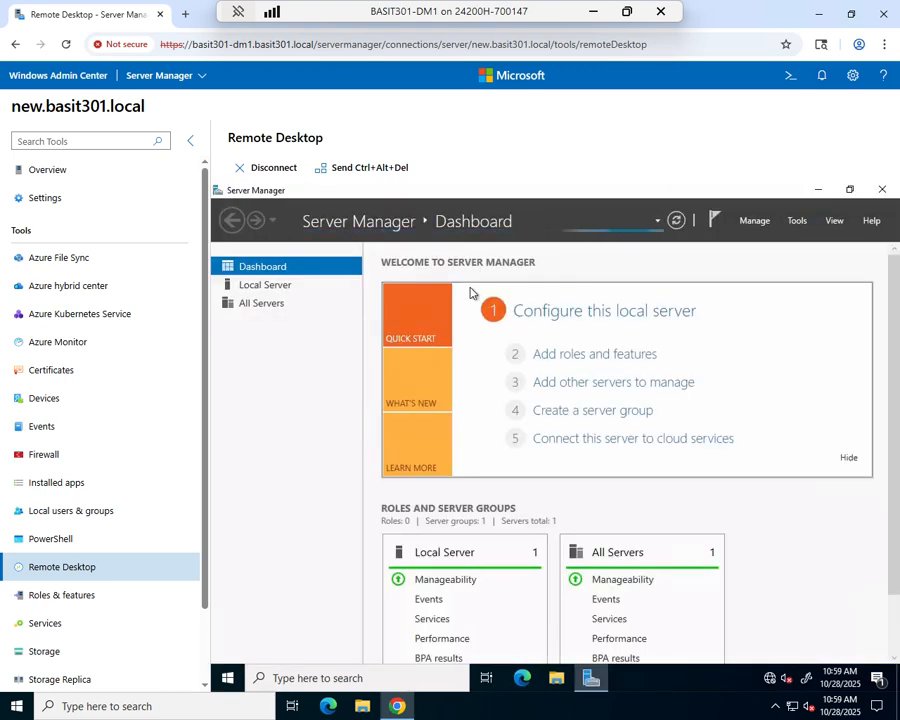
{"action": "left_click", "coordinate": [266, 172]}
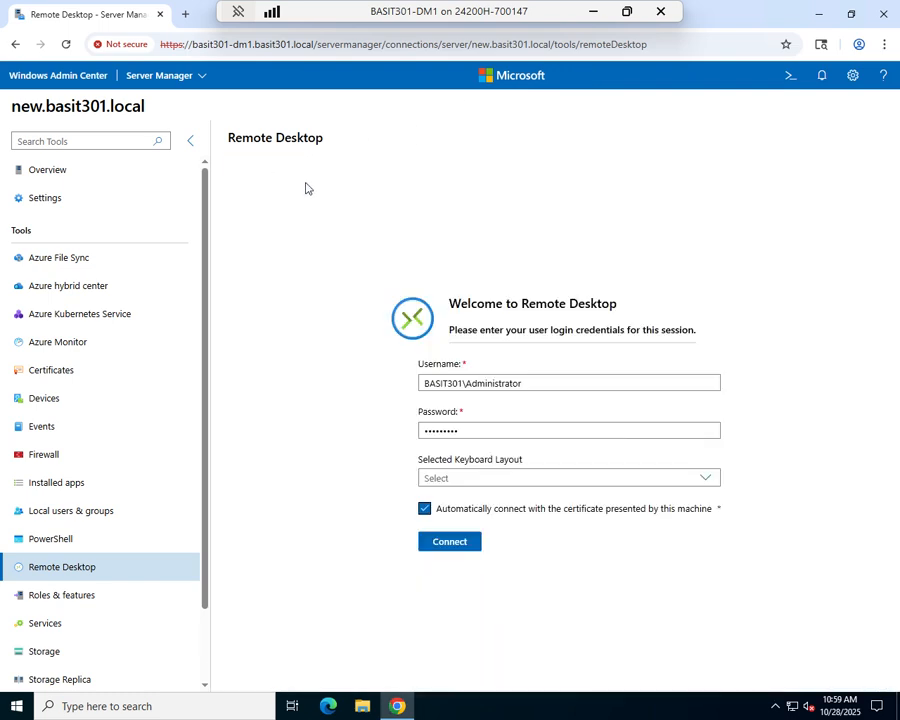
Return to the Server connections list via Server Manager in the header dropdown.
{"action": "left_click", "coordinate": [202, 77]}
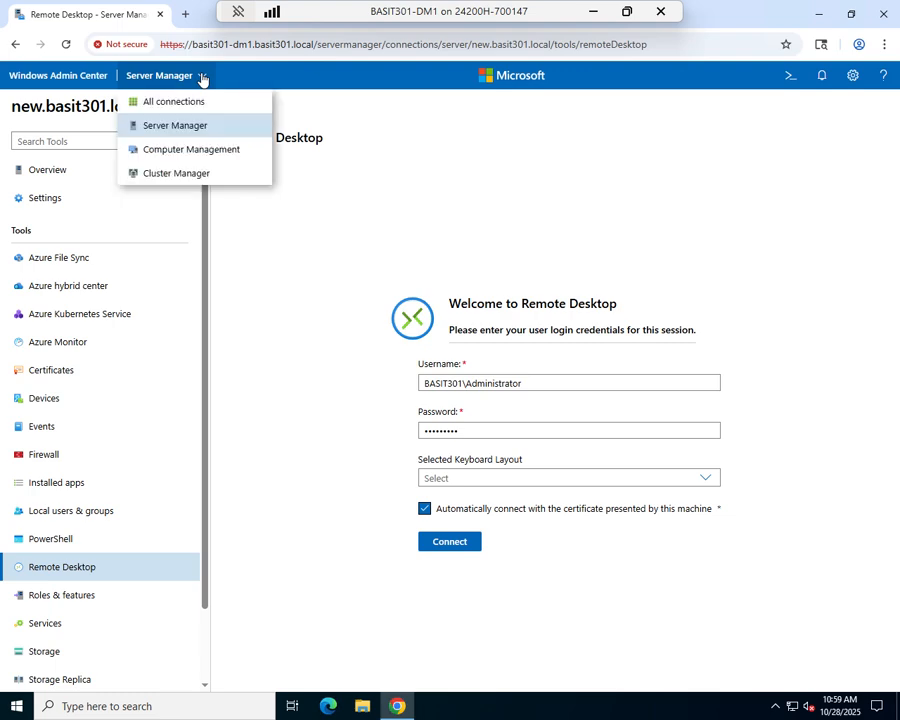
{"action": "left_click", "coordinate": [170, 127]}
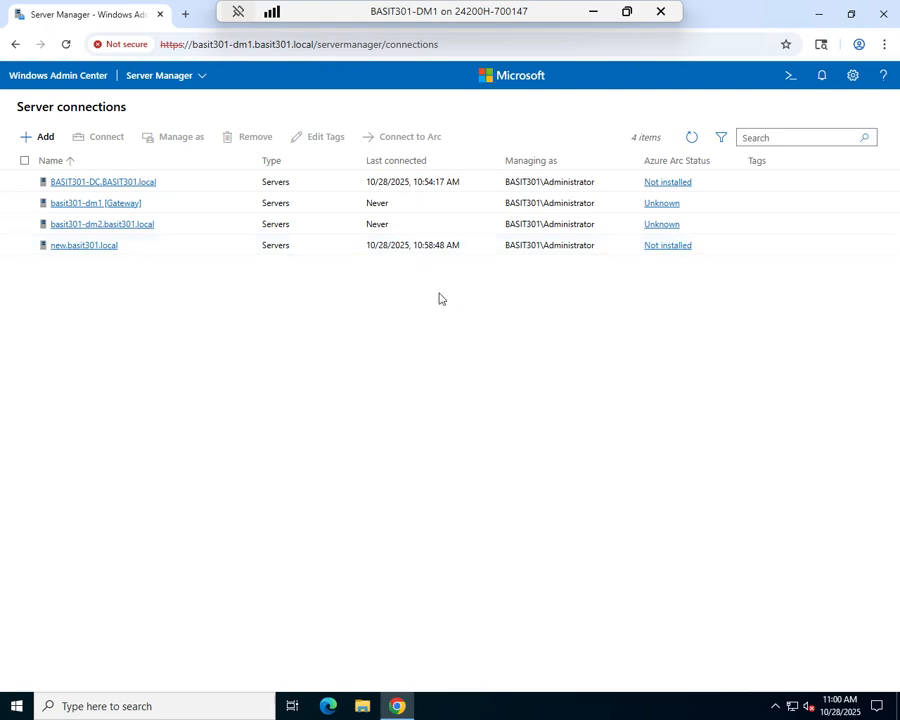
{"action": "left_click", "coordinate": [191, 76]}
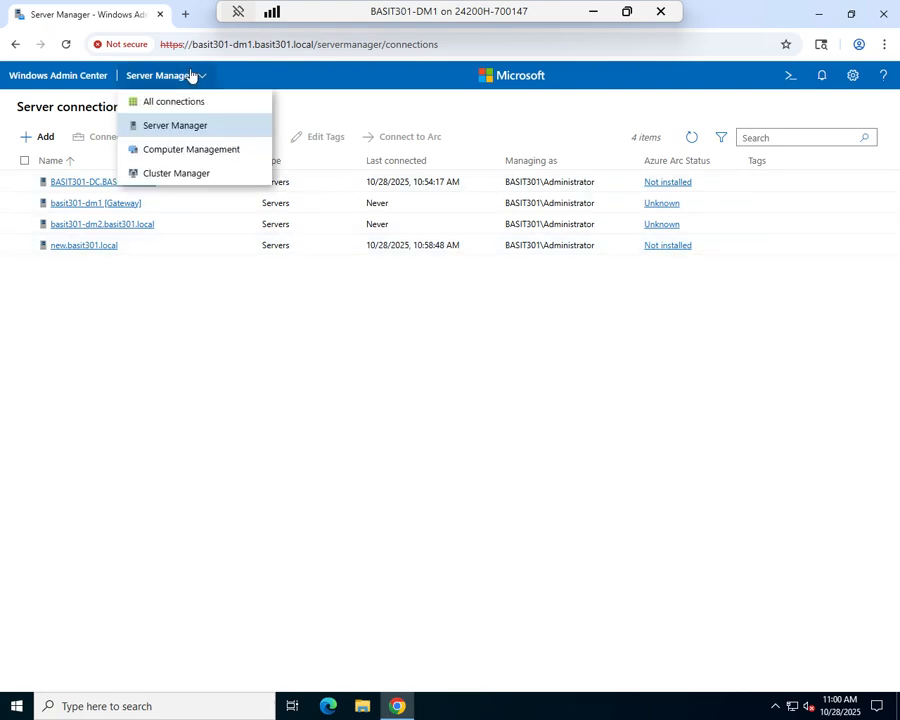
Open Extensions in gateway settings and scroll through the 36 available extensions and back up.
{"action": "left_click", "coordinate": [851, 80]}
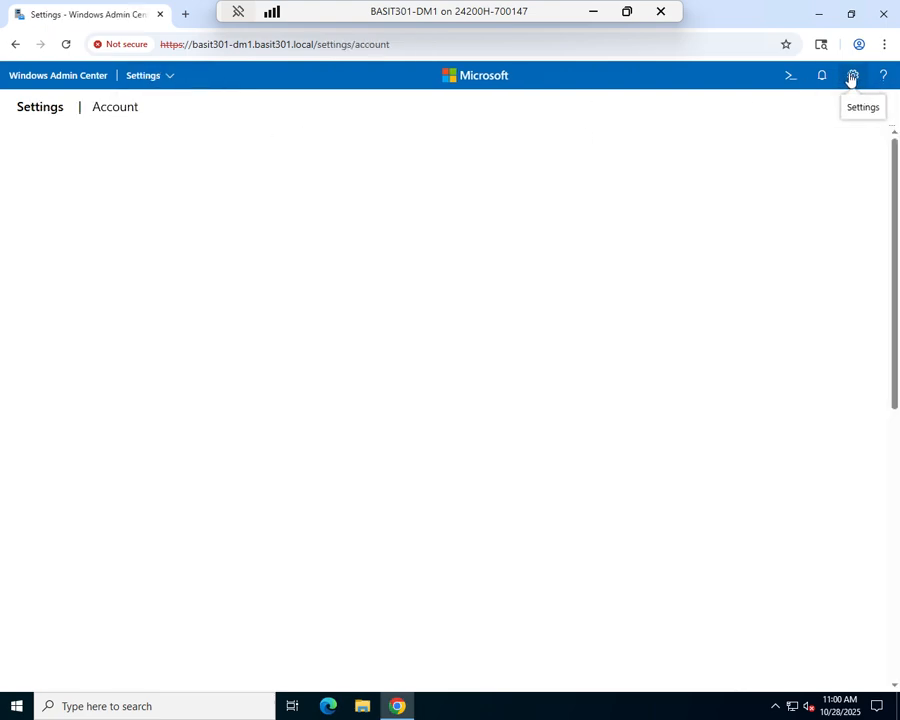
{"action": "left_click", "coordinate": [50, 430]}
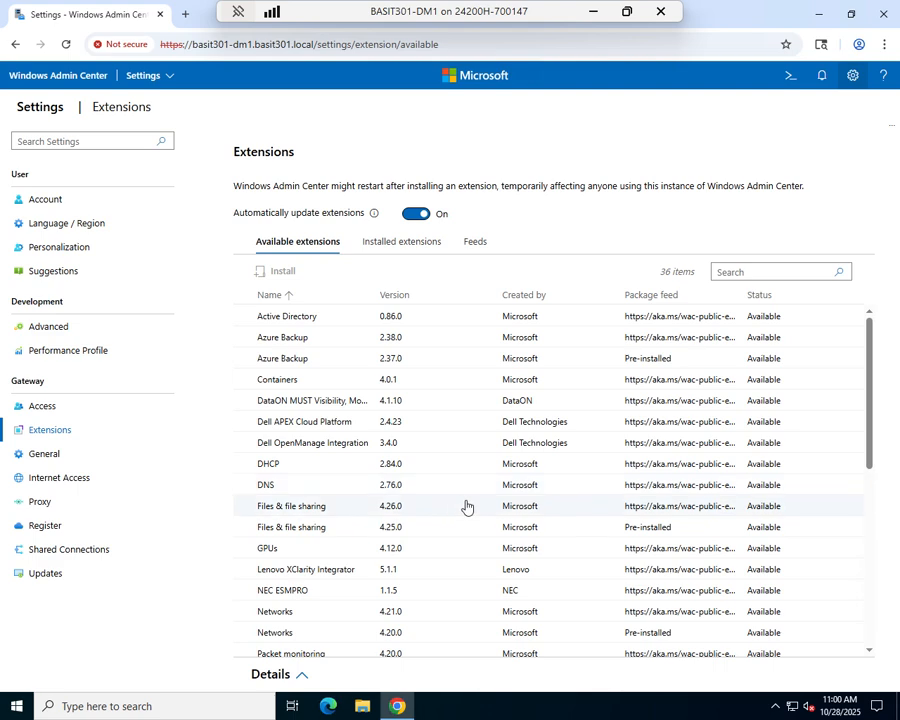
{"action": "scroll", "coordinate": [458, 507], "scroll_direction": "down", "scroll_amount": 2}
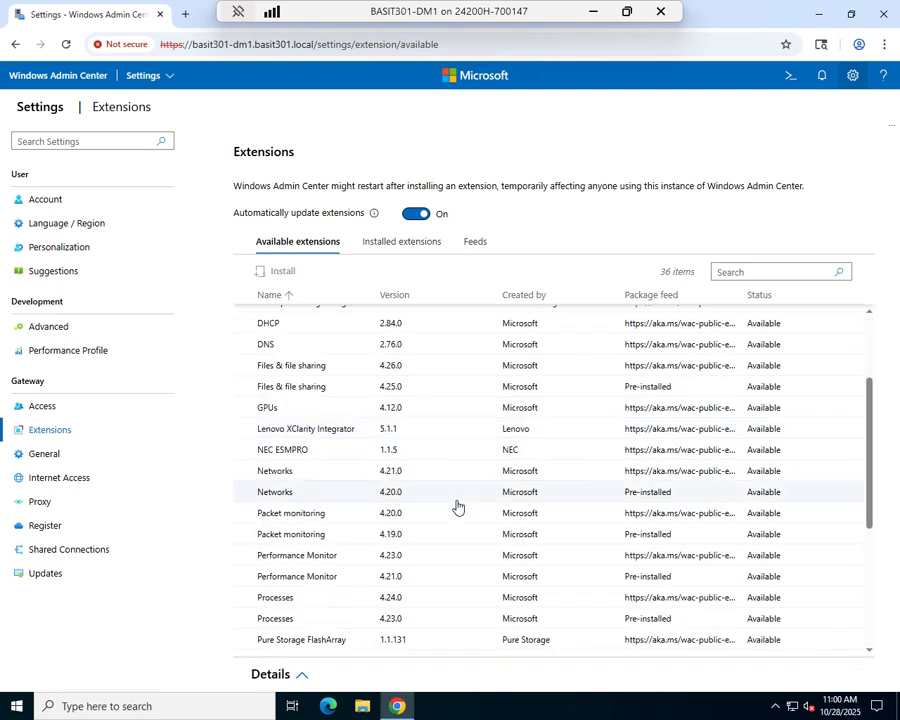
{"action": "scroll", "coordinate": [458, 507], "scroll_direction": "up", "scroll_amount": 1}
{"action": "scroll", "coordinate": [458, 507], "scroll_direction": "down", "scroll_amount": 1}
{"action": "scroll", "coordinate": [457, 508], "scroll_direction": "down", "scroll_amount": 1}
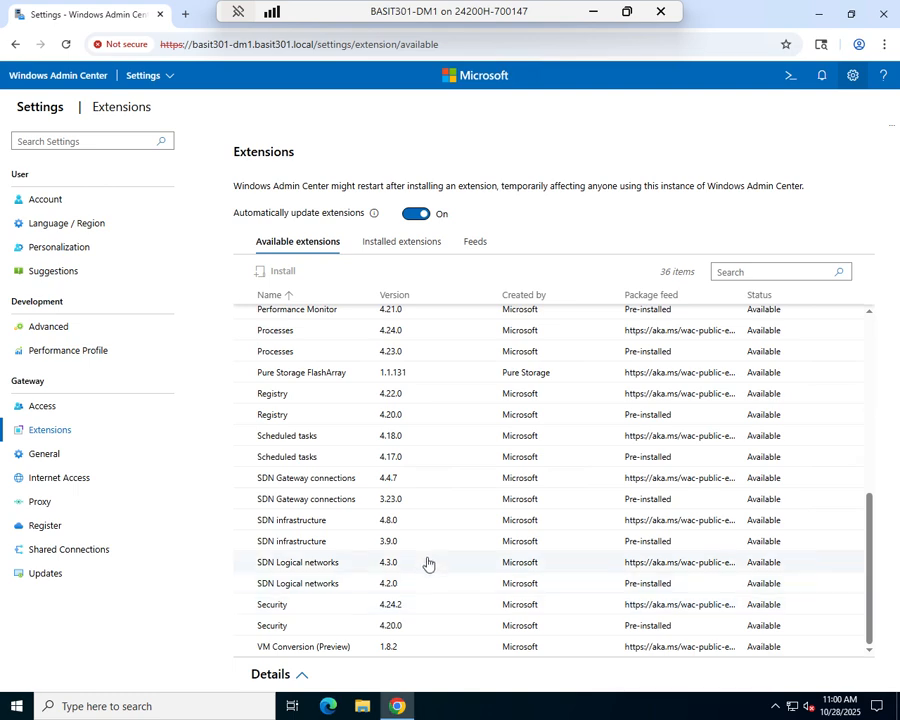
{"action": "scroll", "coordinate": [428, 562], "scroll_direction": "up", "scroll_amount": 8}
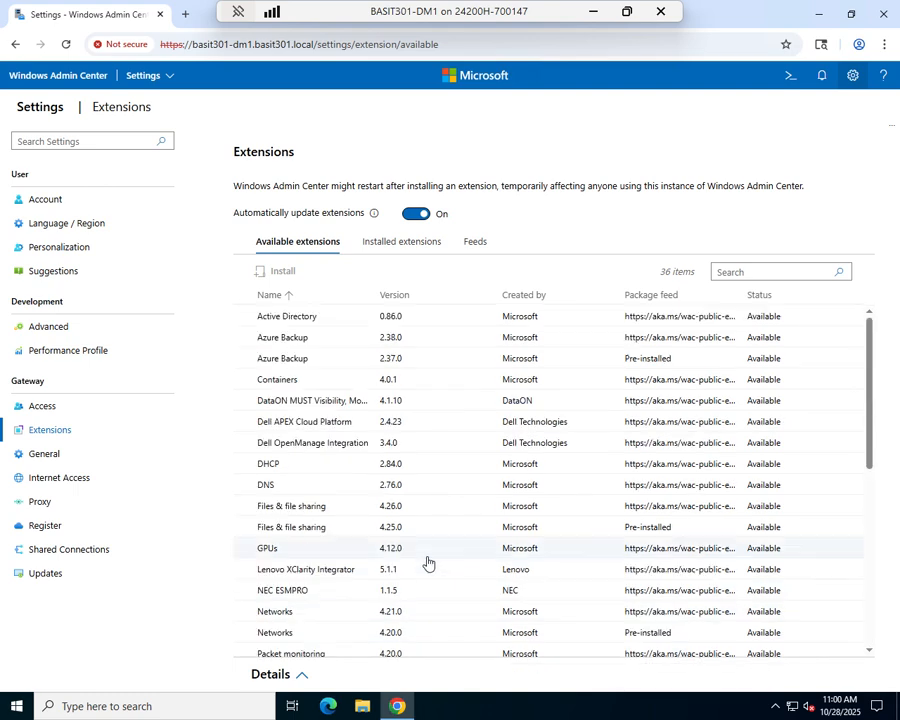
{"action": "left_click", "coordinate": [288, 316]}
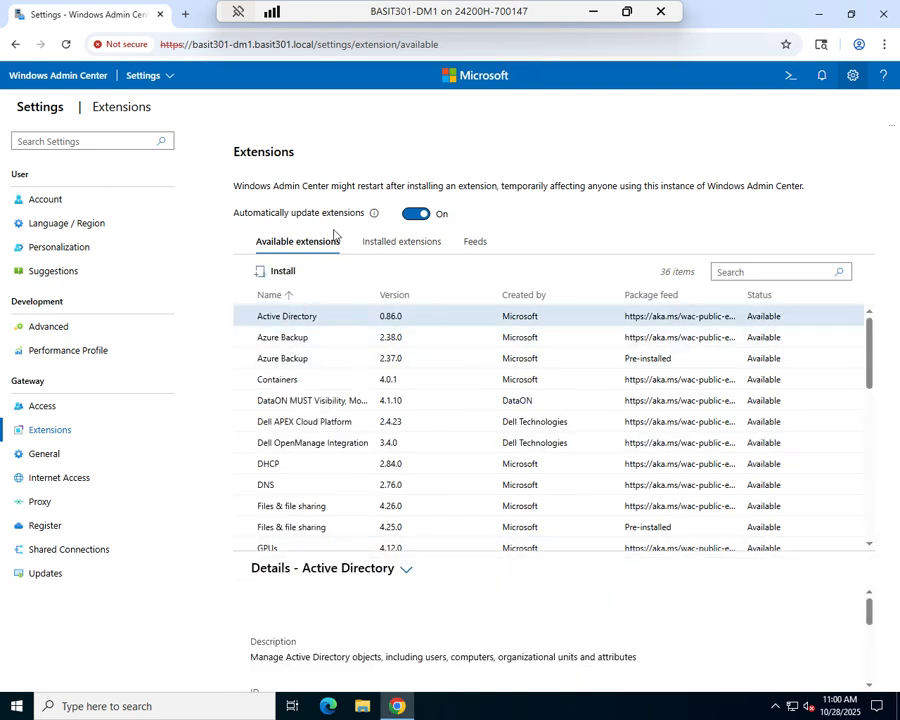
{"action": "left_click", "coordinate": [279, 272]}
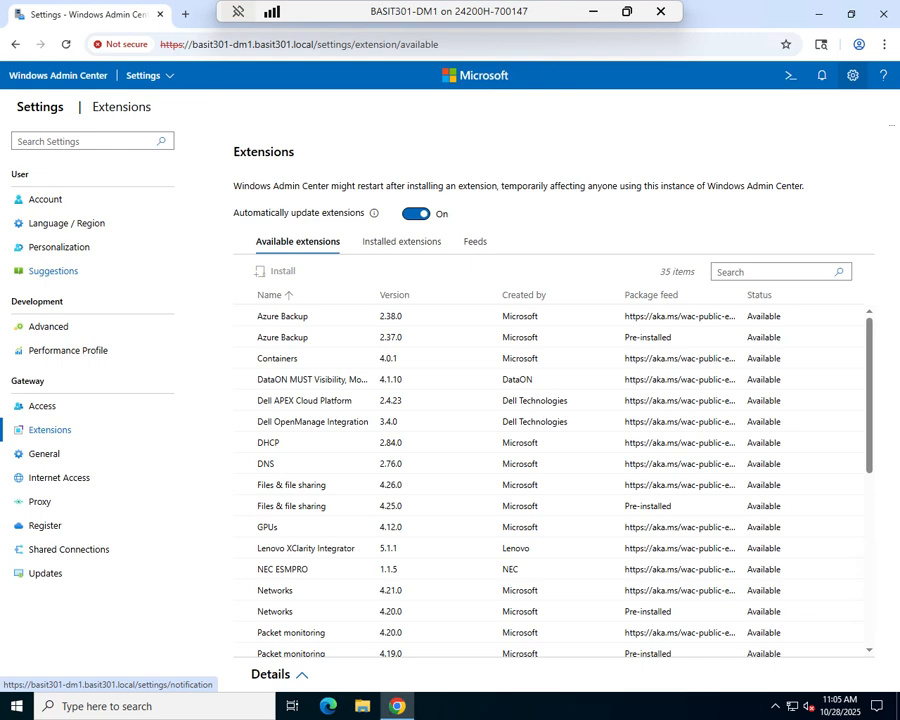
{"action": "left_click", "coordinate": [388, 243]}
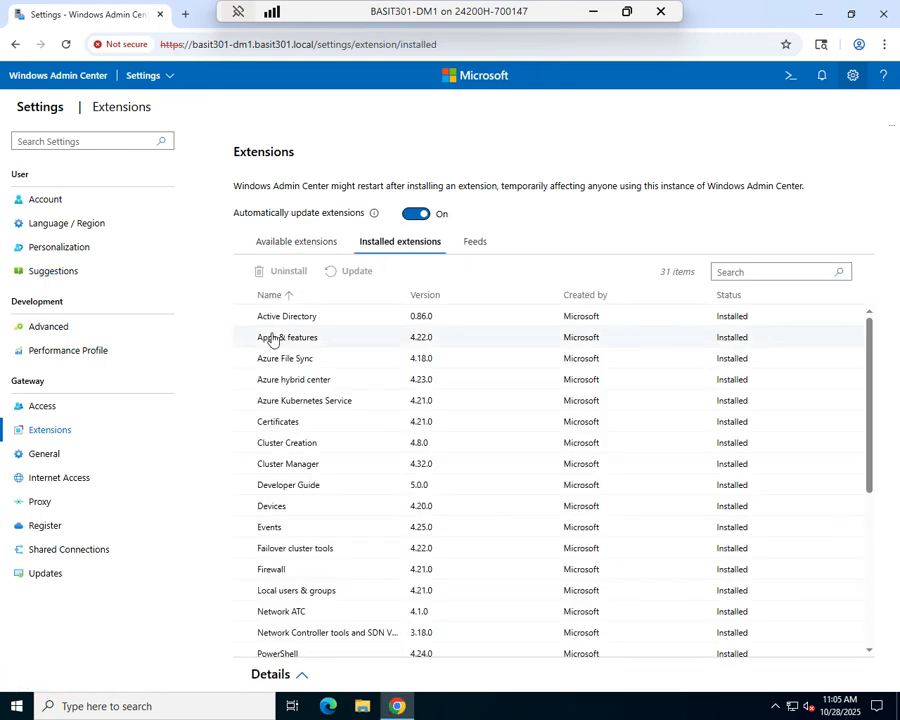
{"action": "left_click", "coordinate": [289, 248]}
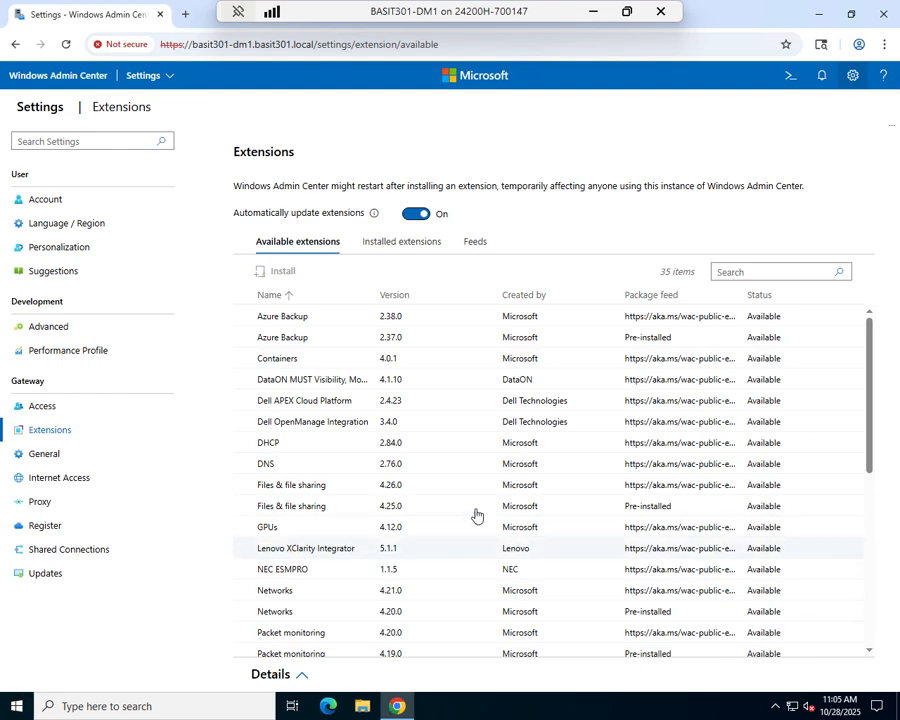
Connect to basit301-dm2.basit301.local via Server Manager, then return to the server connections list.
{"action": "left_click", "coordinate": [166, 80]}
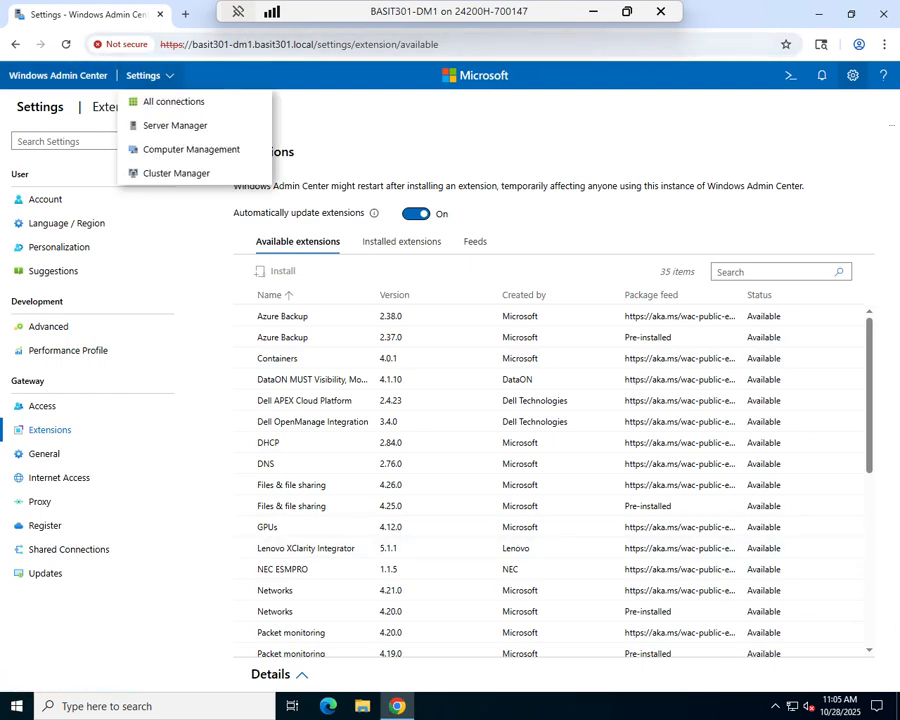
{"action": "left_click", "coordinate": [162, 125]}
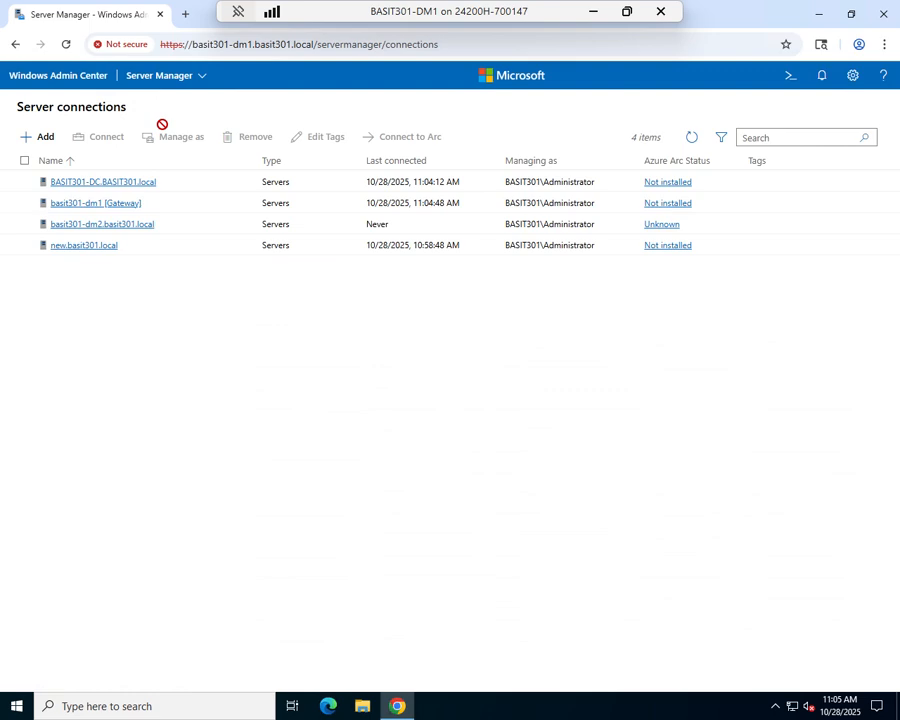
{"action": "left_click", "coordinate": [129, 226]}
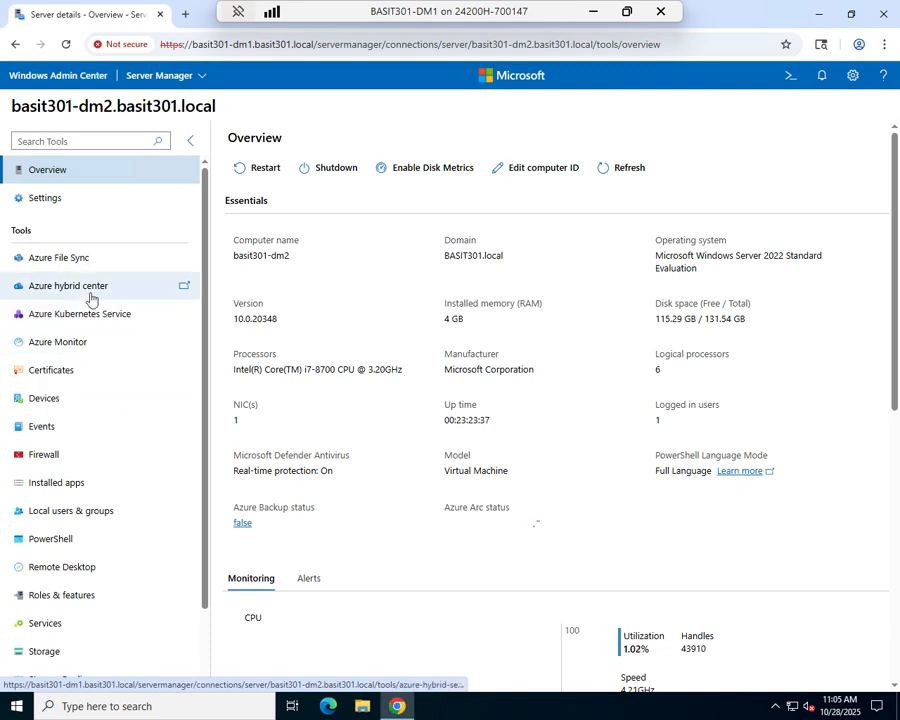
{"action": "left_click", "coordinate": [181, 78]}
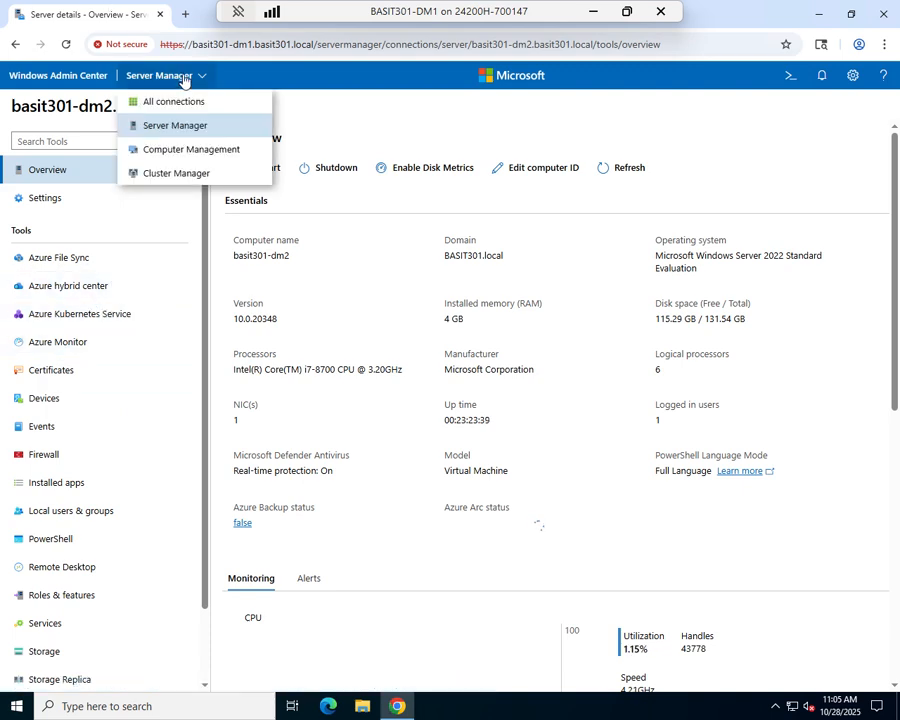
{"action": "left_click", "coordinate": [165, 133]}
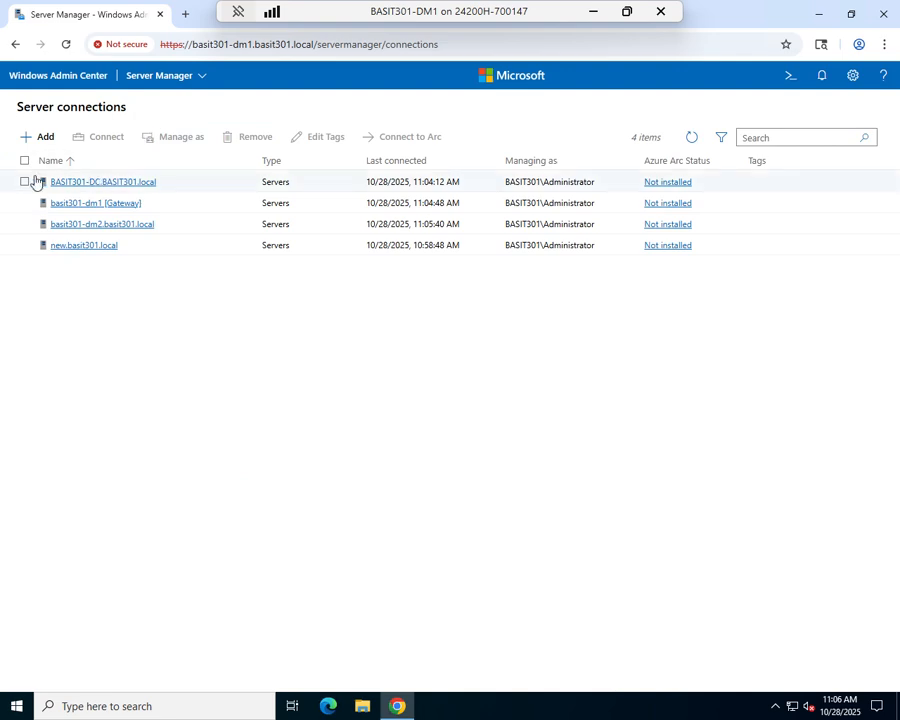
Open Active Directory on BASIT301-DC.BASIT301.local and look through the Create and More menus.
{"action": "left_click", "coordinate": [143, 183]}
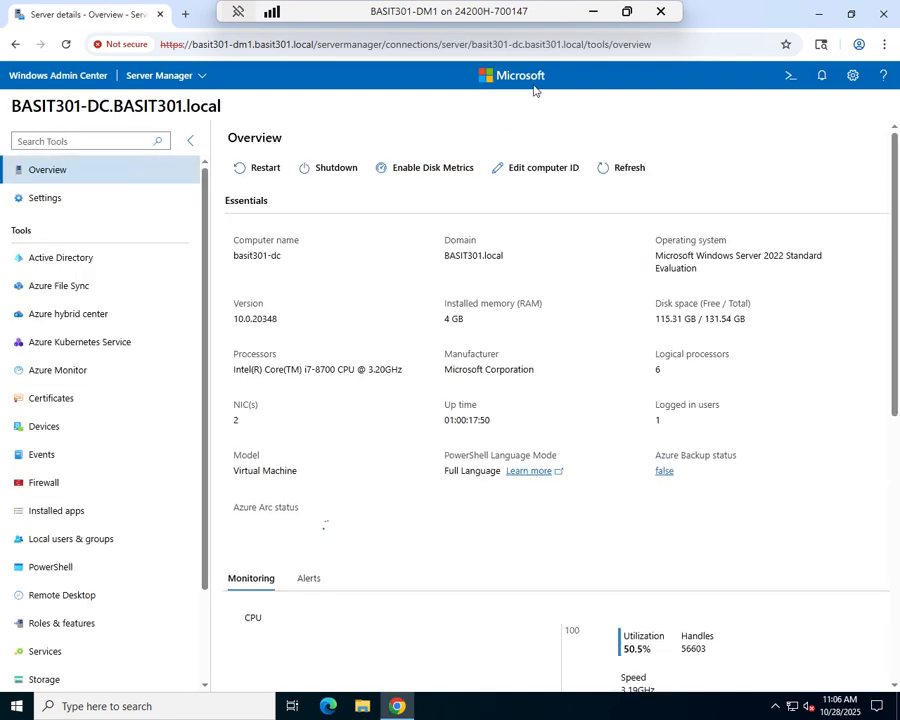
{"action": "left_click", "coordinate": [52, 264]}
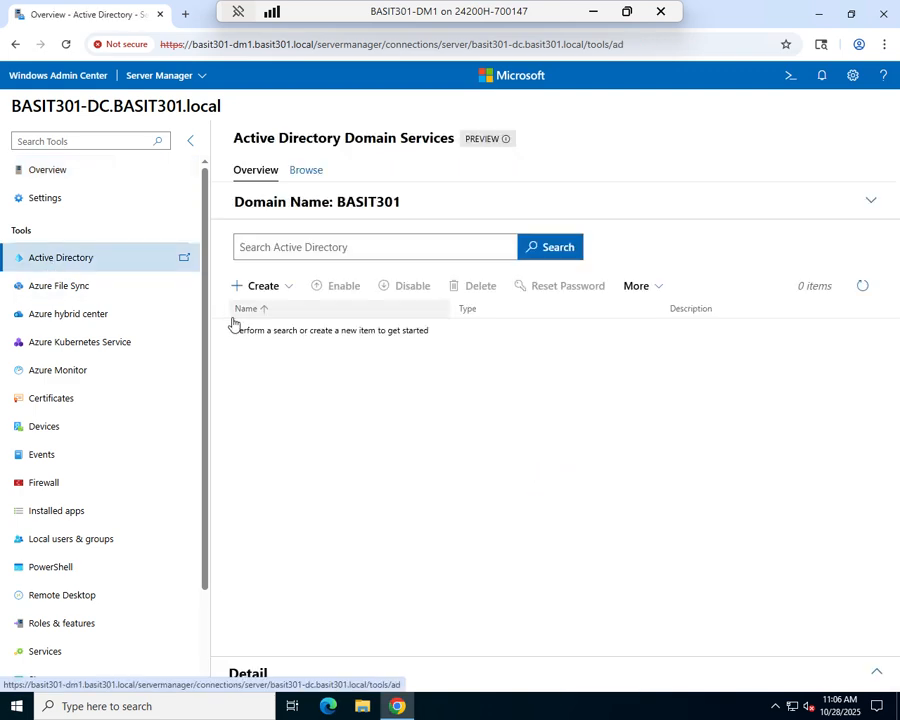
{"action": "mouse_move", "coordinate": [497, 146]}
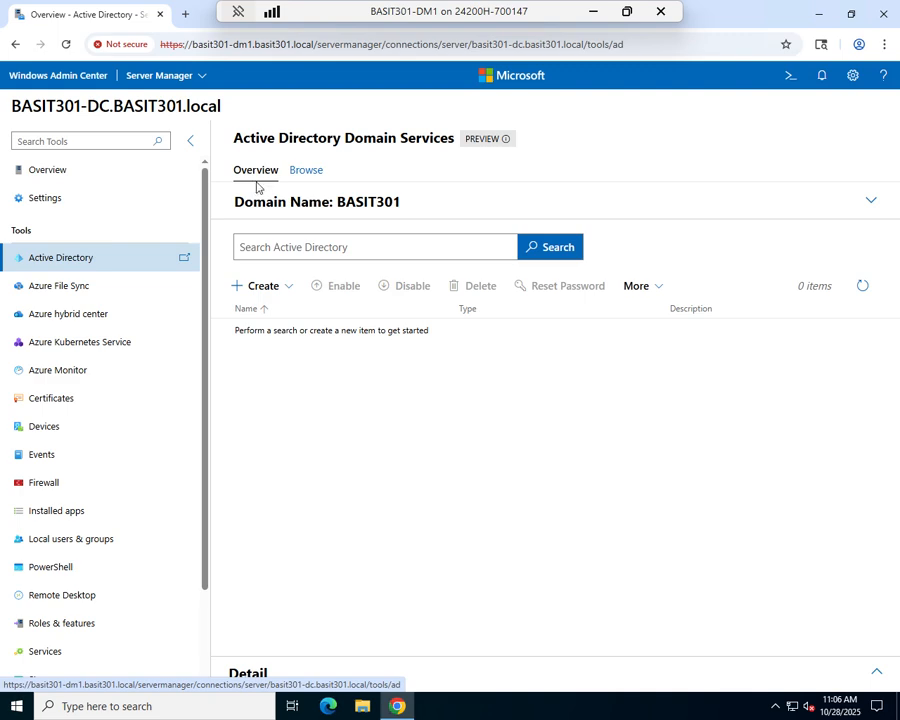
{"action": "left_click", "coordinate": [291, 288]}
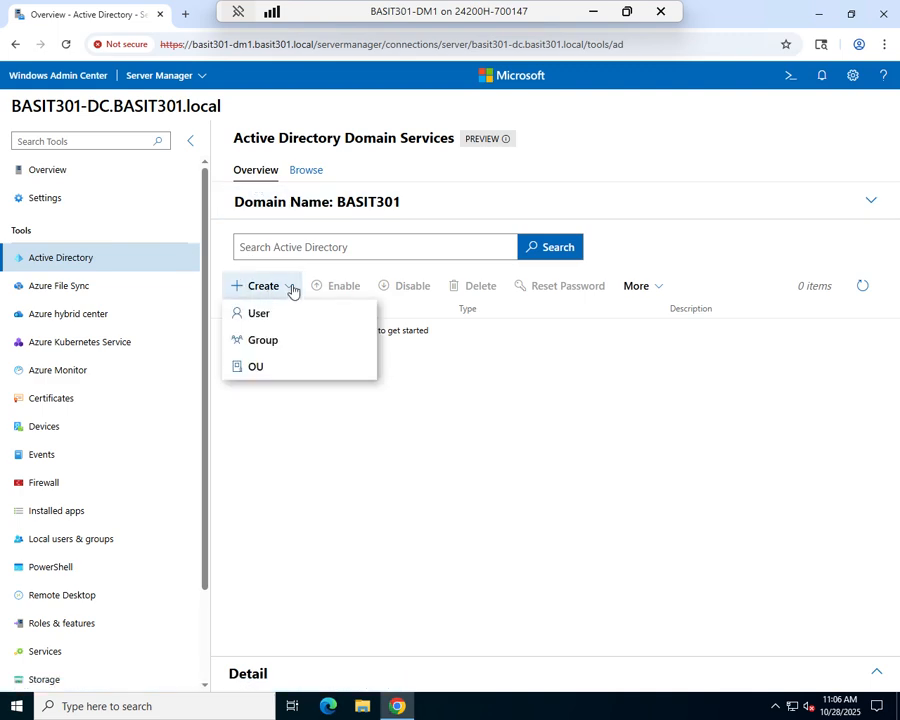
{"action": "left_click", "coordinate": [538, 410]}
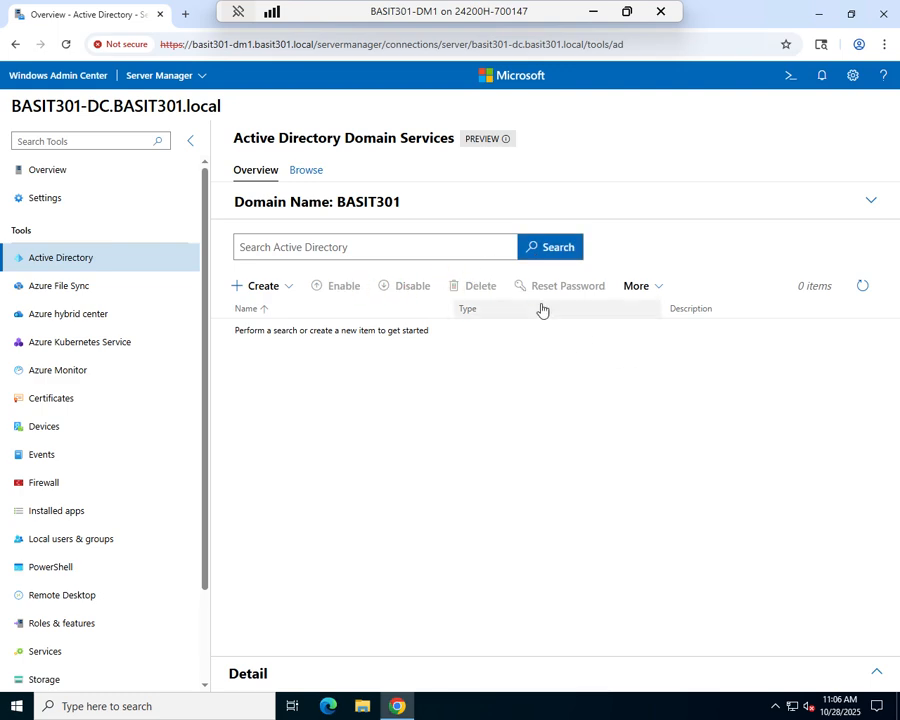
{"action": "left_click", "coordinate": [664, 291]}
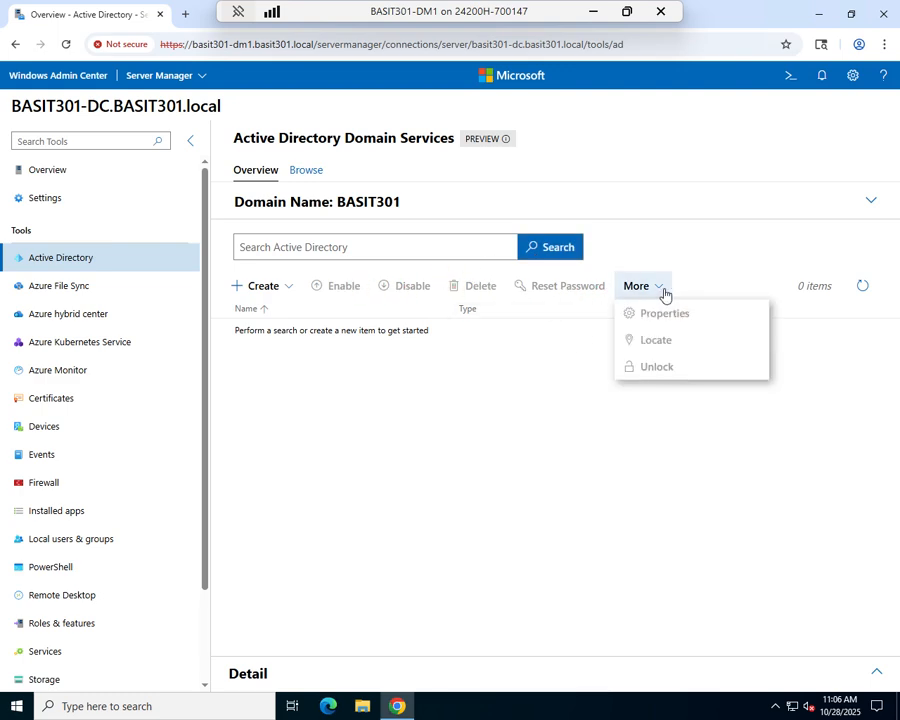
{"action": "left_click", "coordinate": [688, 423]}
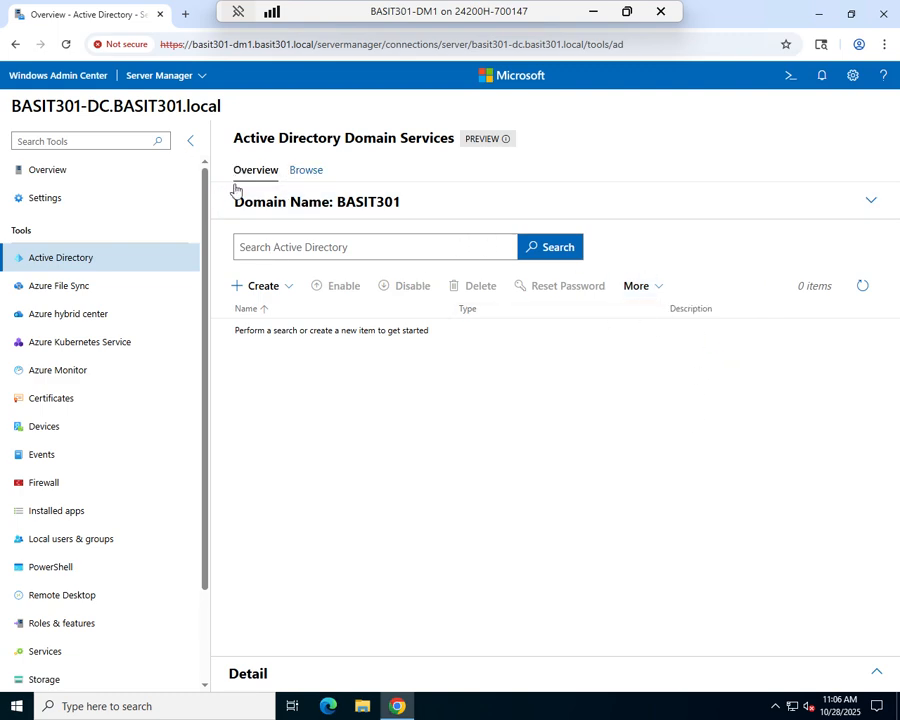
Browse the BASIT301 domain tree through the Computers, Domain Controllers and Users containers.
{"action": "left_click", "coordinate": [308, 173]}
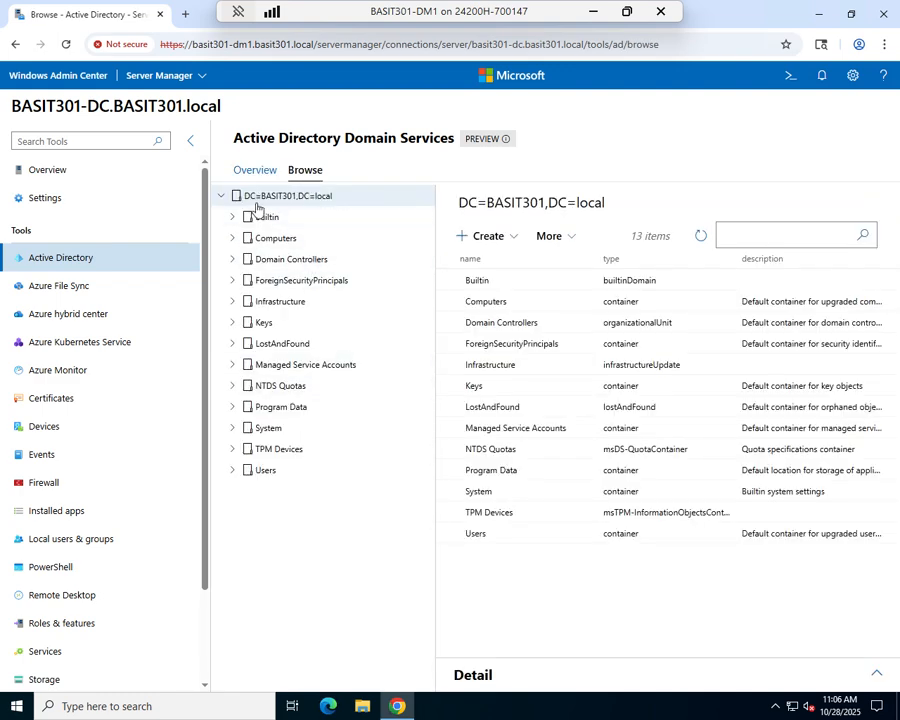
{"action": "left_click", "coordinate": [277, 245]}
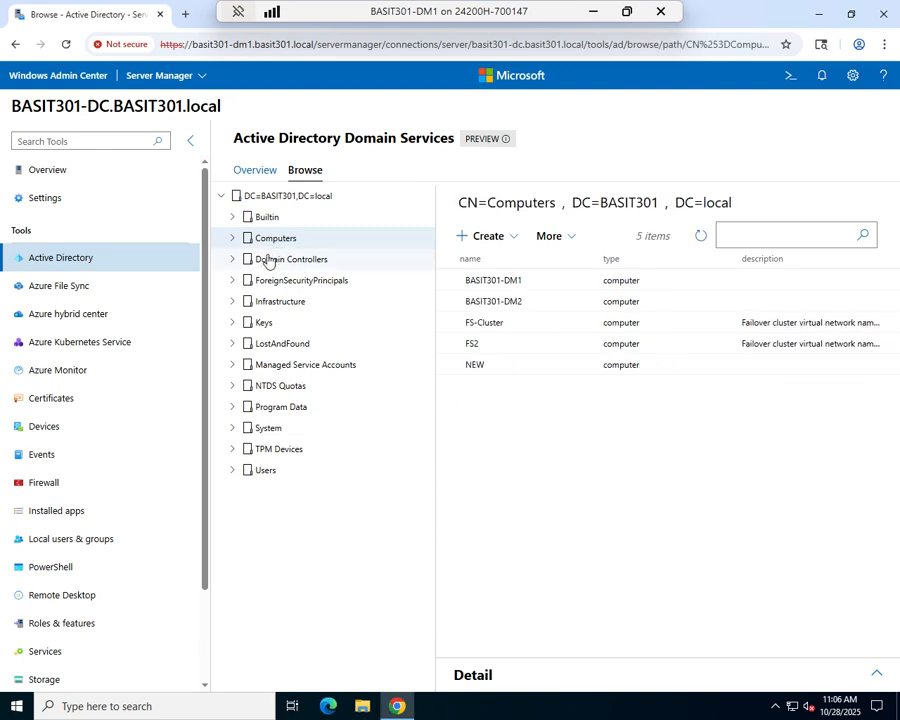
{"action": "left_click", "coordinate": [266, 264]}
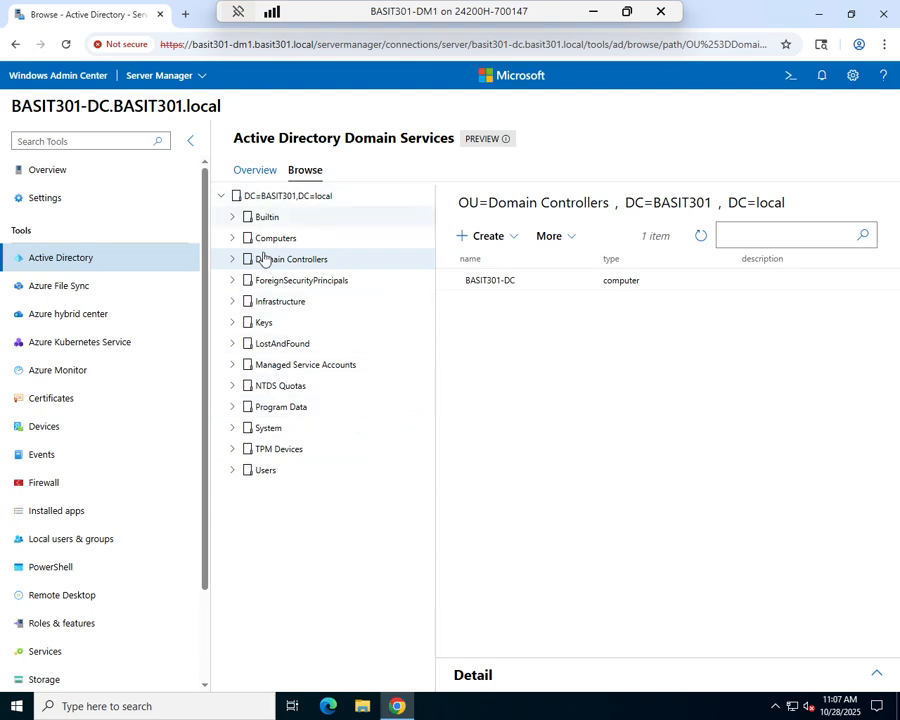
{"action": "left_click", "coordinate": [260, 476]}
{"action": "scroll", "coordinate": [574, 363], "scroll_direction": "down", "scroll_amount": 2}
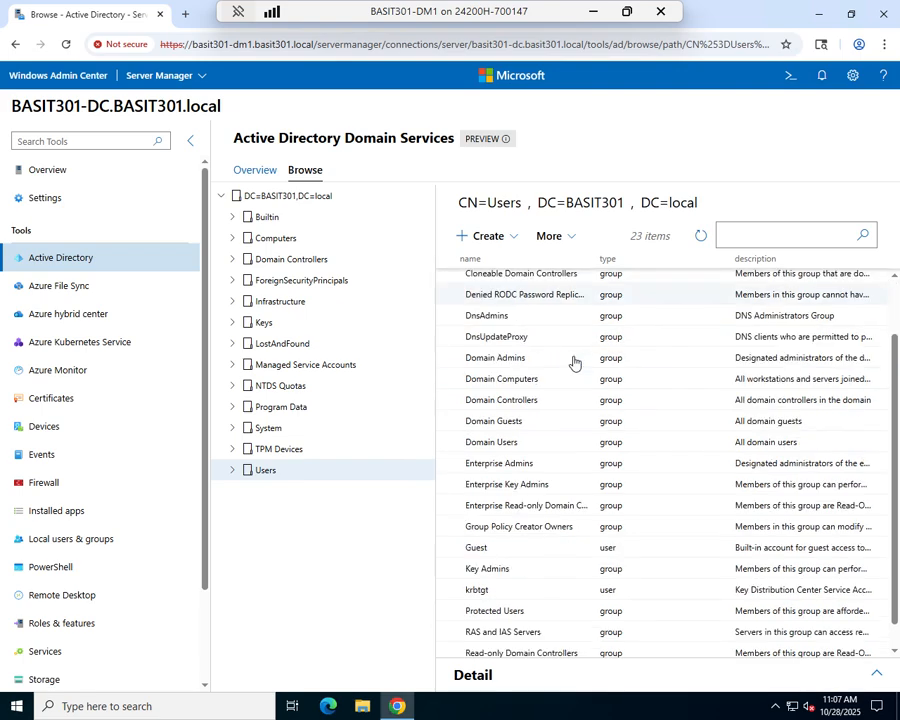
{"action": "scroll", "coordinate": [574, 363], "scroll_direction": "down", "scroll_amount": 1}
{"action": "scroll", "coordinate": [573, 362], "scroll_direction": "up", "scroll_amount": 3}
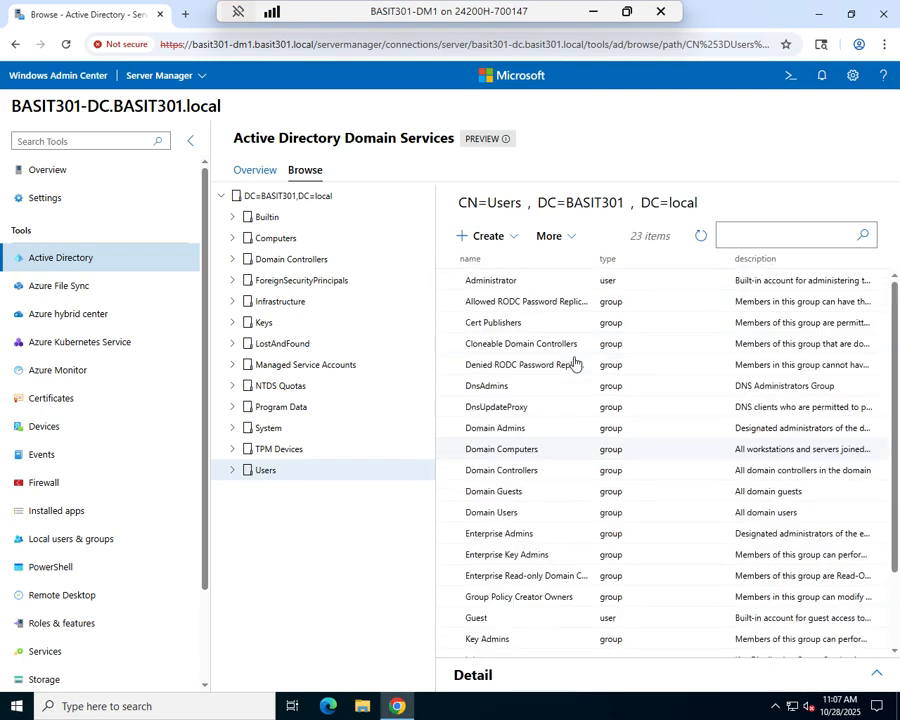
Check the domain root's Create and More options, then show the Guest user's details in Users.
{"action": "left_click", "coordinate": [297, 196]}
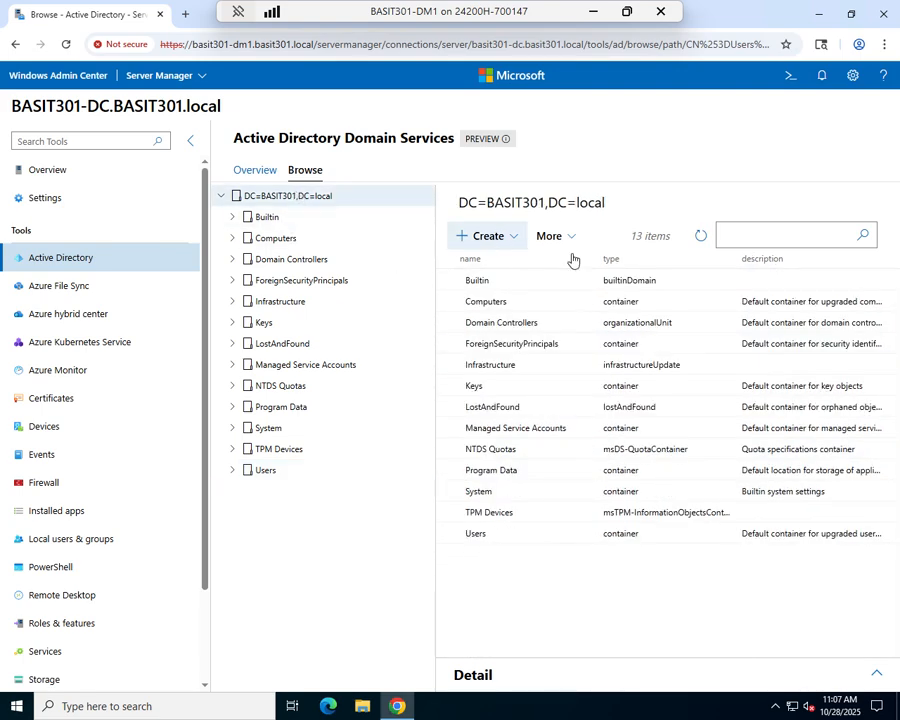
{"action": "left_click", "coordinate": [512, 238]}
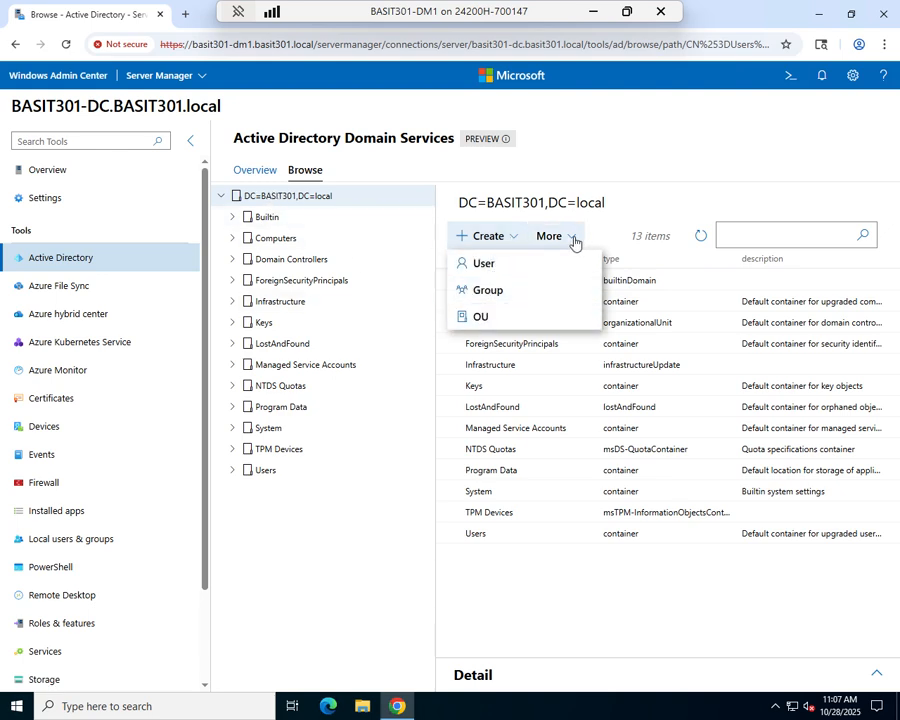
{"action": "left_click", "coordinate": [572, 238]}
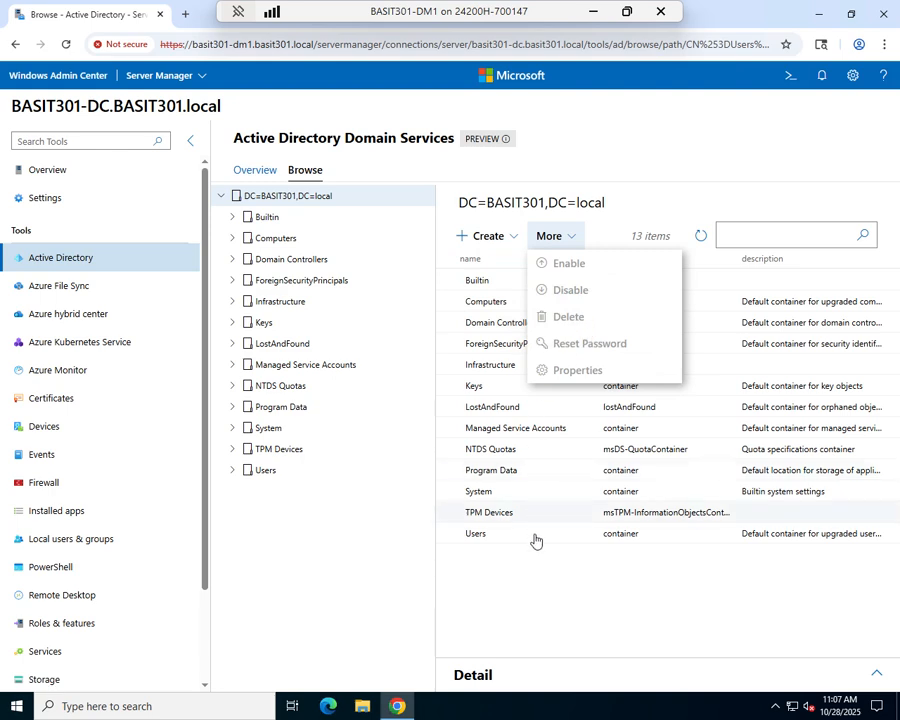
{"action": "left_click", "coordinate": [268, 473]}
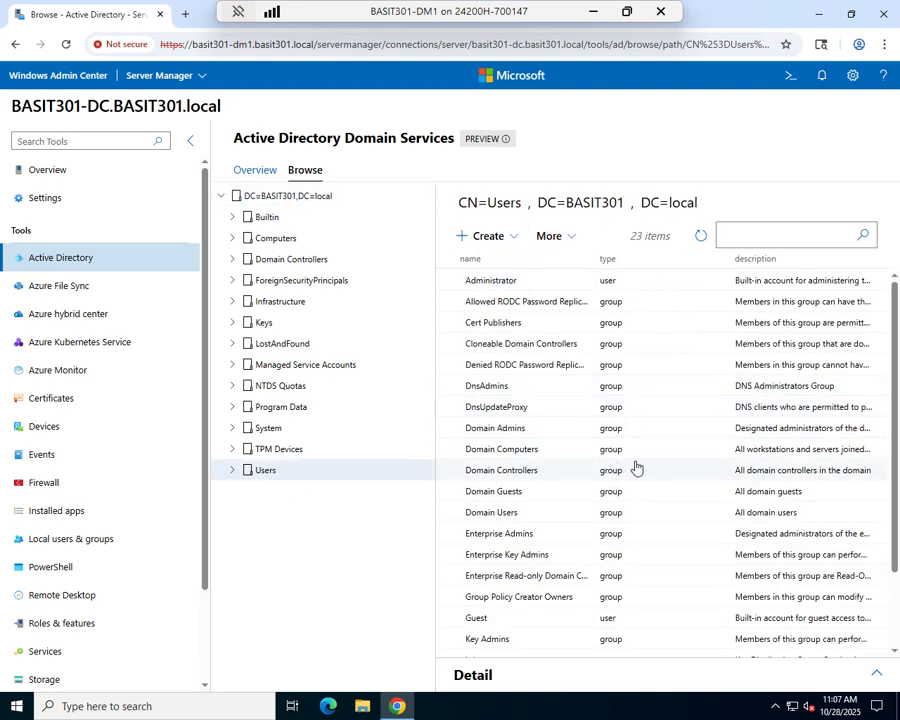
{"action": "scroll", "coordinate": [520, 378], "scroll_direction": "down", "scroll_amount": 1}
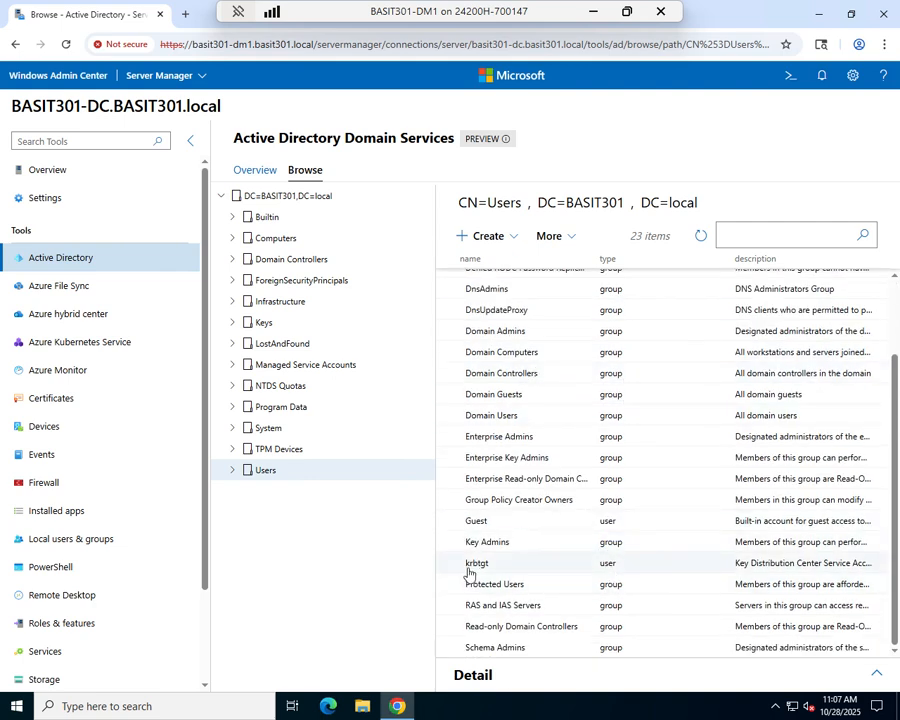
{"action": "left_click", "coordinate": [484, 528]}
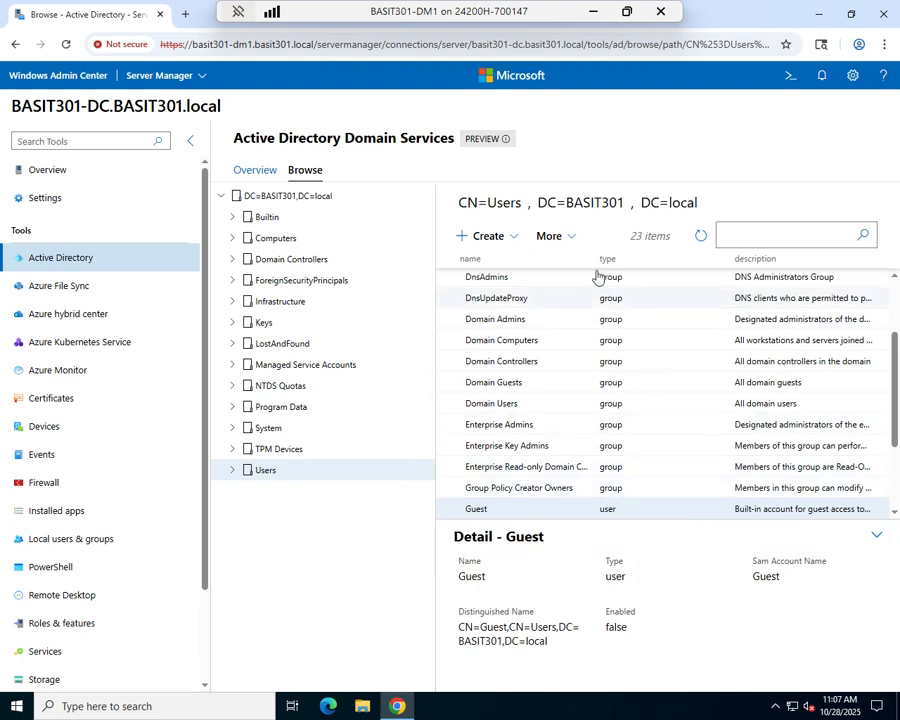
{"action": "left_click", "coordinate": [566, 235]}
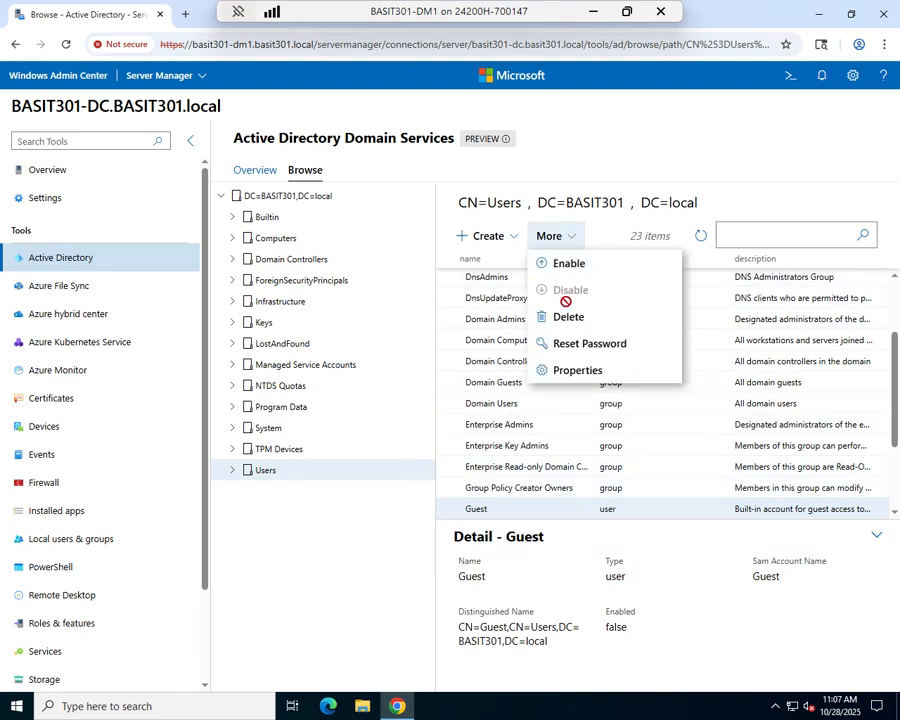
{"action": "left_click", "coordinate": [580, 371]}
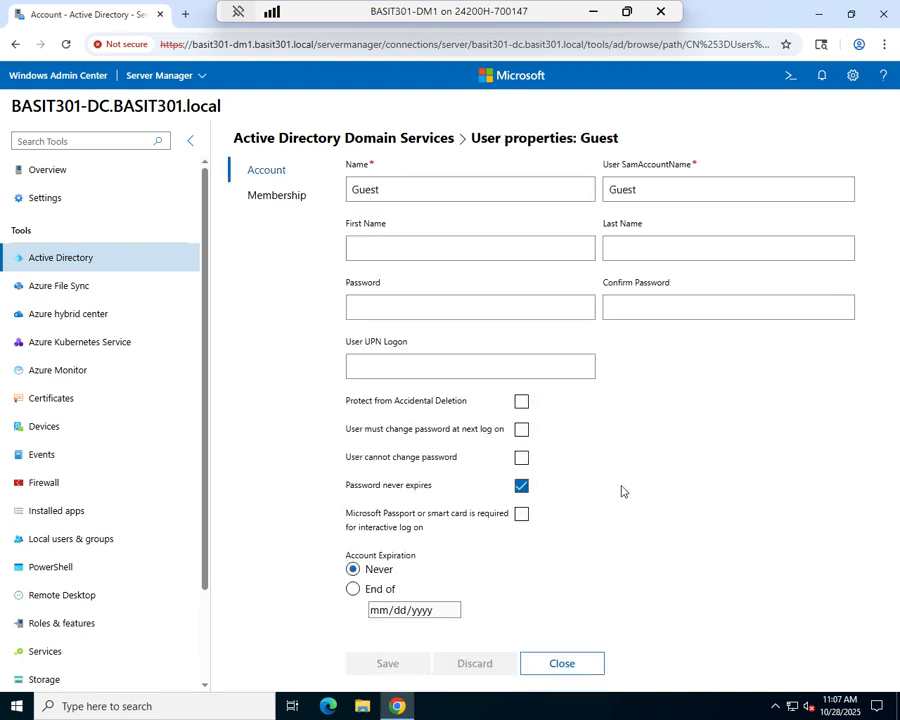
{"action": "left_click", "coordinate": [562, 664]}
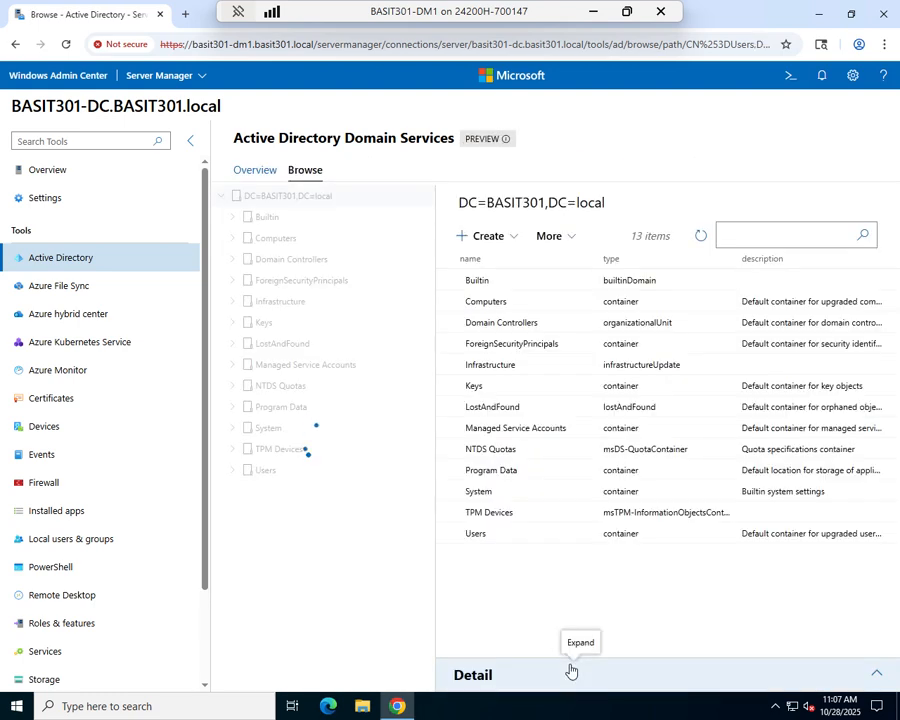